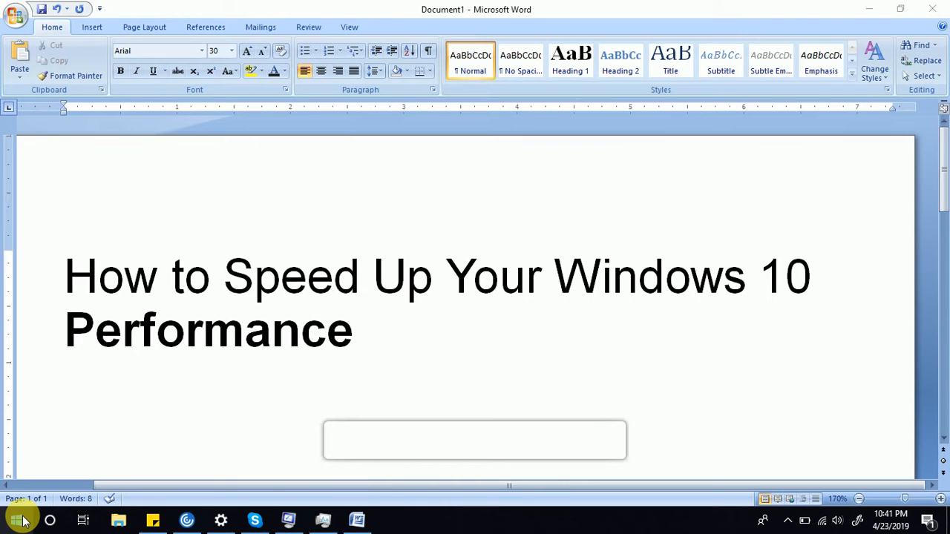
- Open System Configuration by running the msconfig command
{"action": "key", "text": "super+r"}
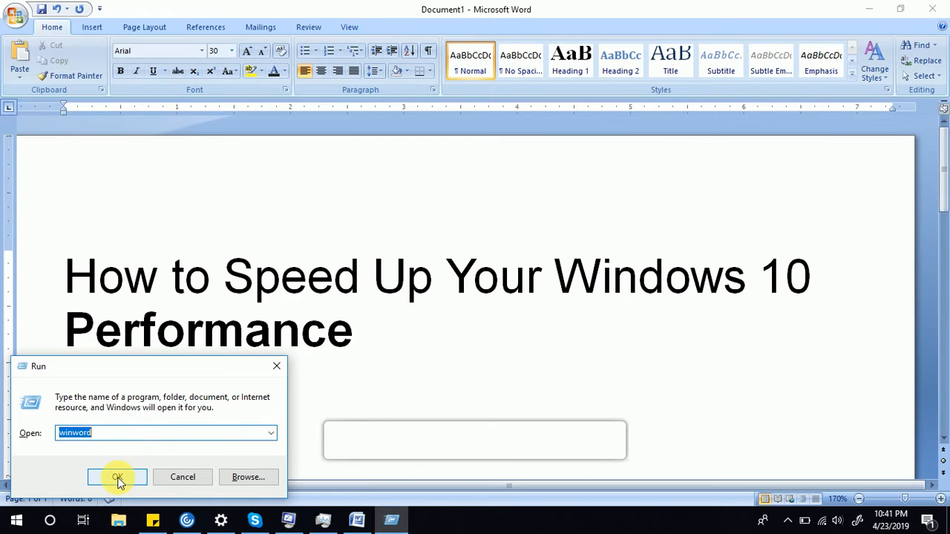
{"action": "left_click_drag", "start_coordinate": [112, 364], "coordinate": [170, 221]}
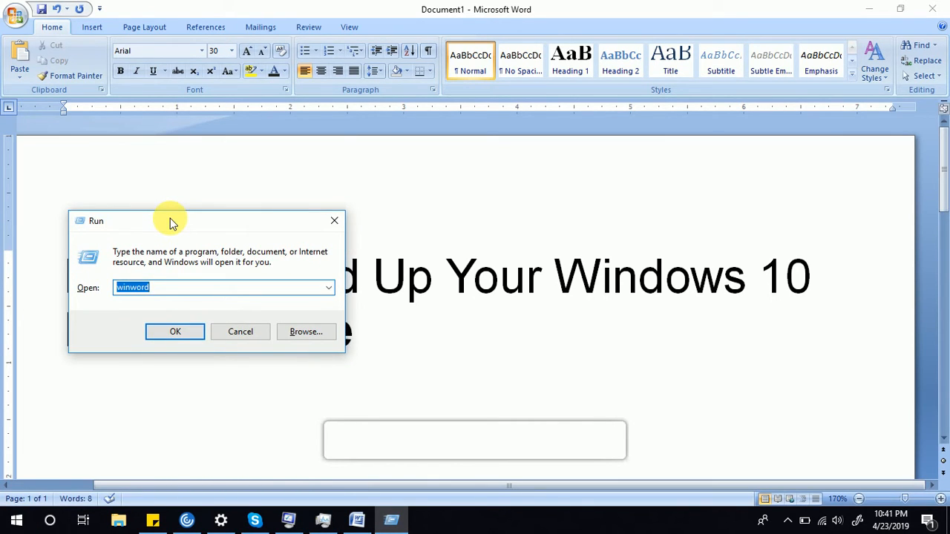
{"action": "type", "text": "m"}
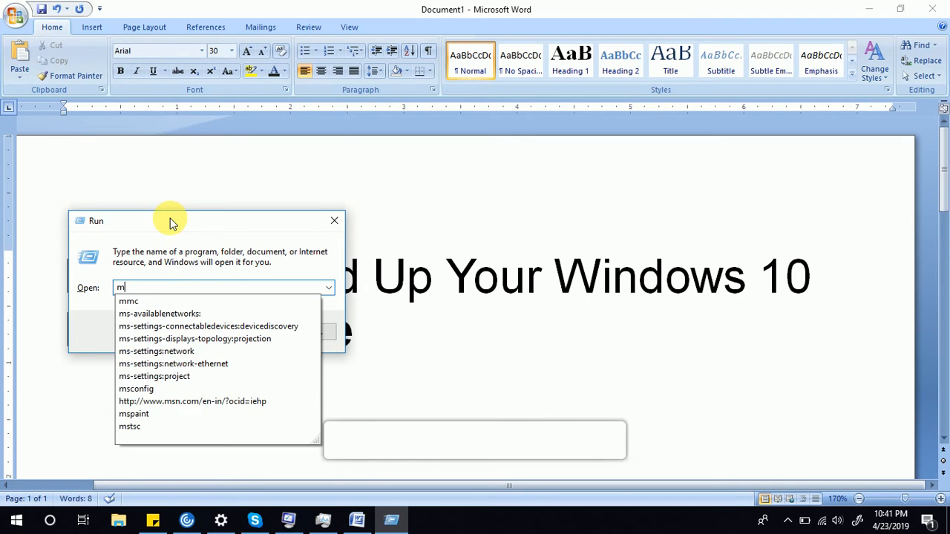
{"action": "type", "text": "sconfig"}
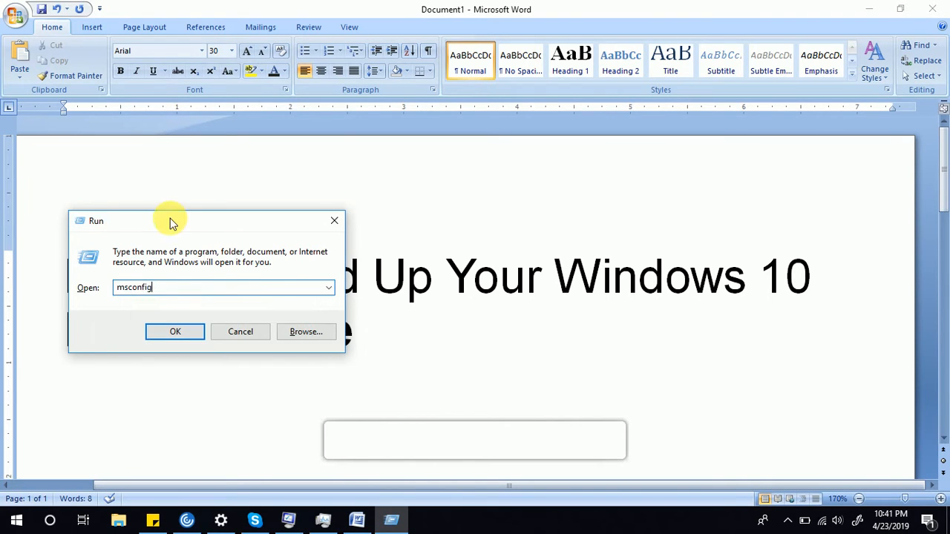
{"action": "key", "text": "Return"}
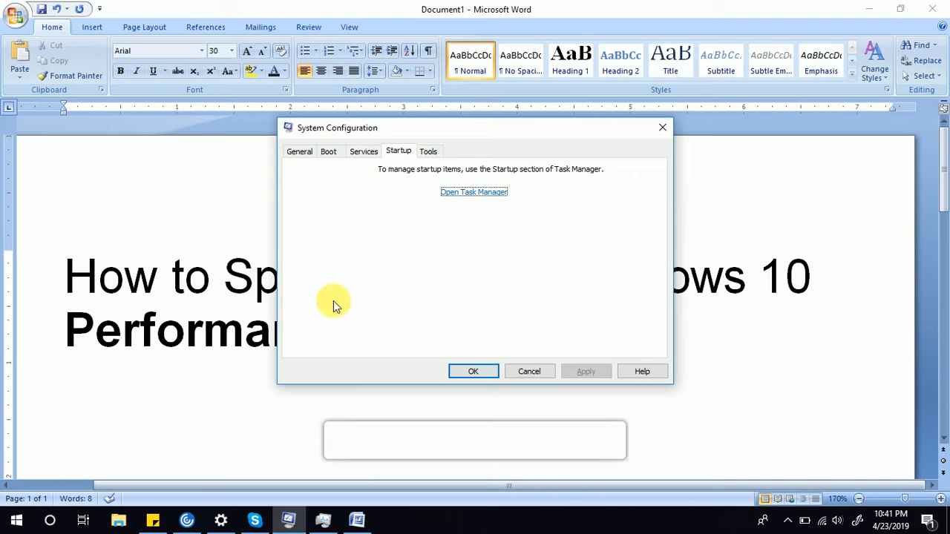
- Review the services list in System Configuration and hide all Microsoft services
{"action": "left_click", "coordinate": [365, 153]}
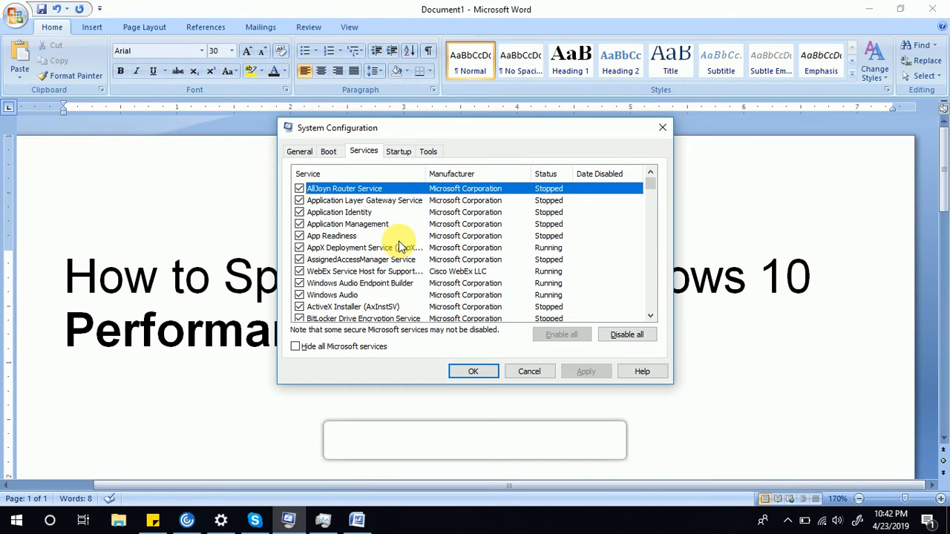
{"action": "scroll", "coordinate": [399, 247], "scroll_direction": "down", "scroll_amount": 12}
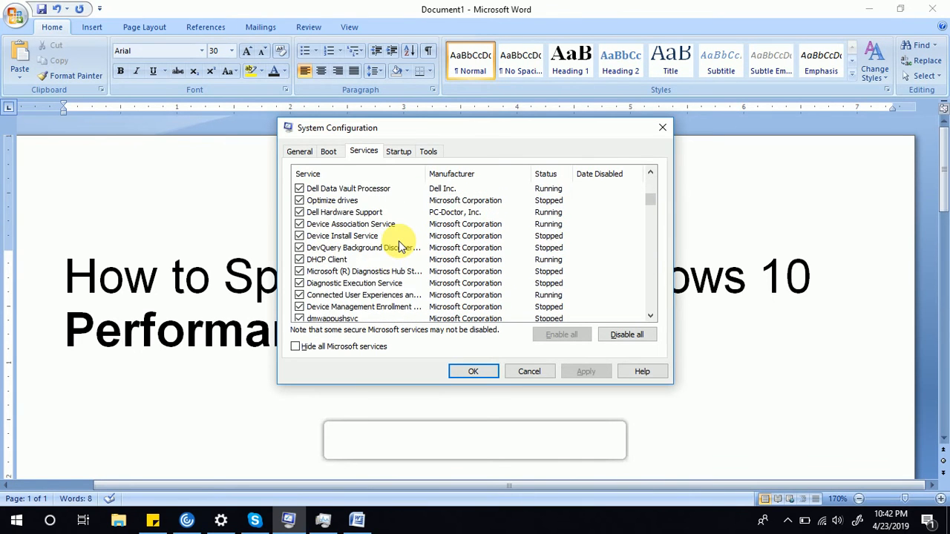
{"action": "scroll", "coordinate": [400, 246], "scroll_direction": "down", "scroll_amount": 15}
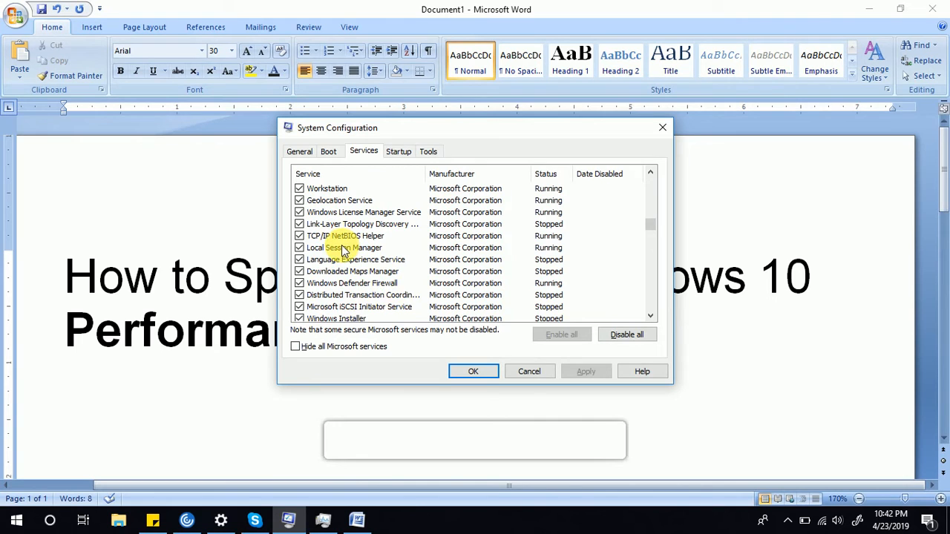
{"action": "scroll", "coordinate": [343, 251], "scroll_direction": "up", "scroll_amount": 3}
{"action": "scroll", "coordinate": [343, 251], "scroll_direction": "up", "scroll_amount": 9}
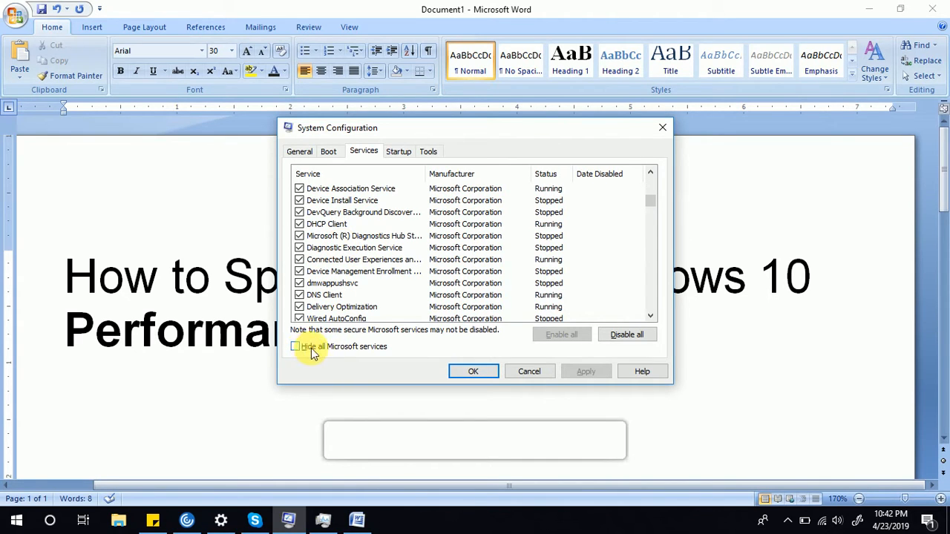
{"action": "left_click", "coordinate": [360, 353]}
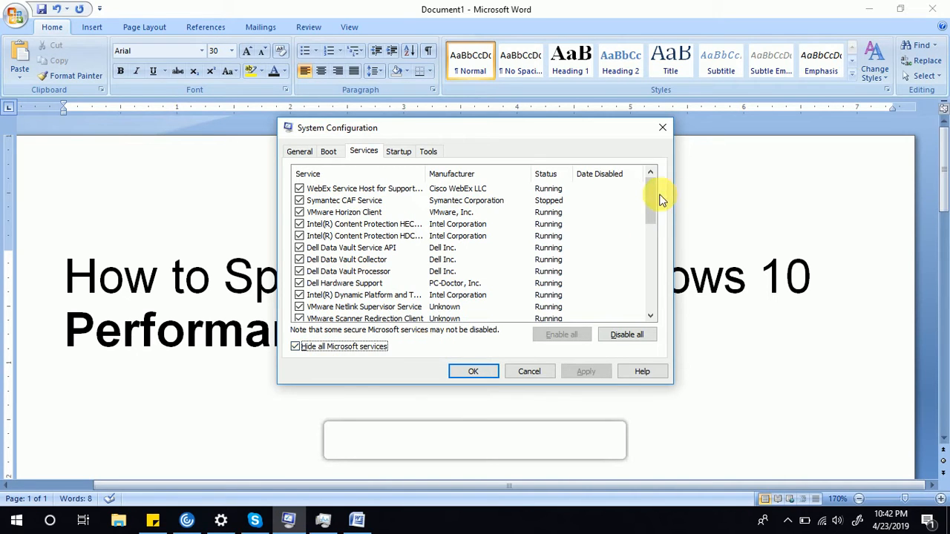
- Disable the TeamViewer 14 service and apply the change
{"action": "left_click_drag", "start_coordinate": [654, 195], "coordinate": [652, 255]}
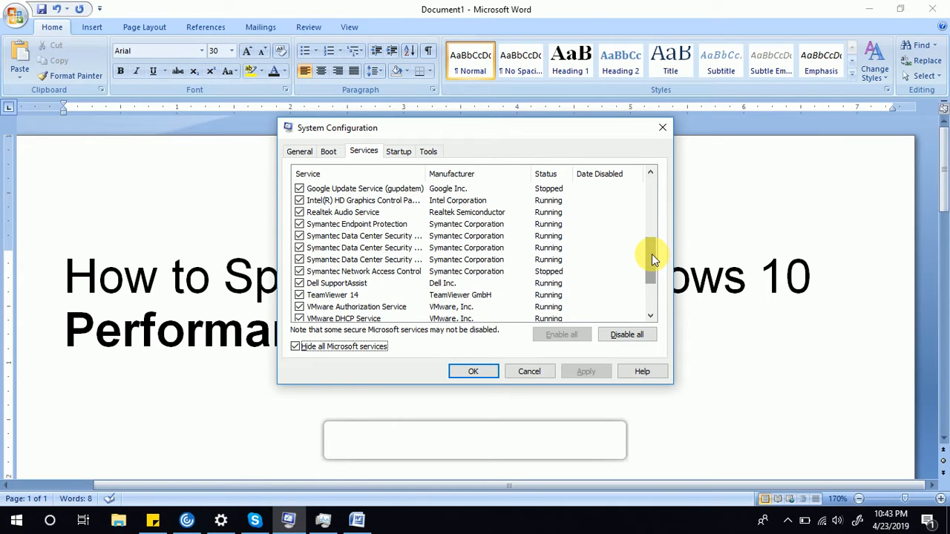
{"action": "left_click", "coordinate": [299, 295]}
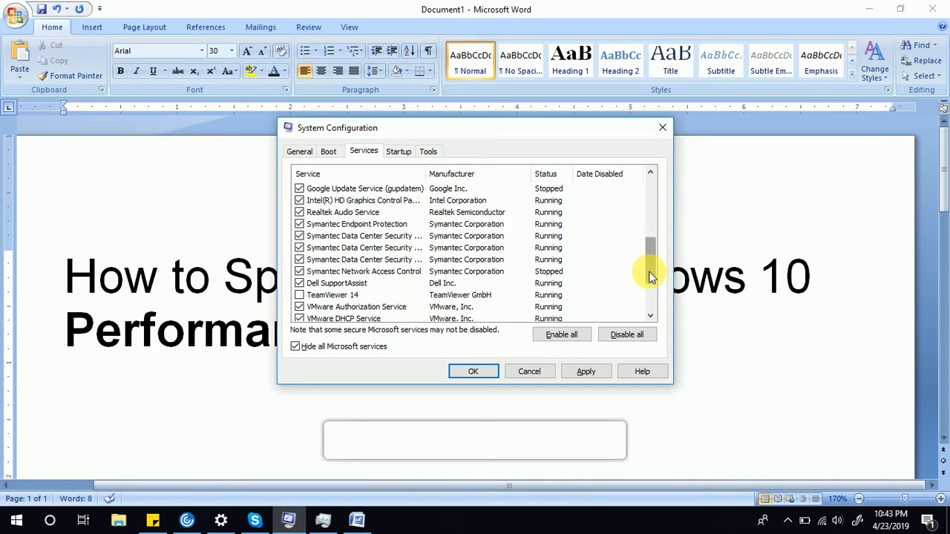
{"action": "mouse_move", "coordinate": [650, 276]}
{"action": "left_mouse_down"}
{"action": "mouse_move", "coordinate": [652, 300]}
{"action": "mouse_move", "coordinate": [649, 211]}
{"action": "mouse_move", "coordinate": [650, 274]}
{"action": "left_mouse_up"}
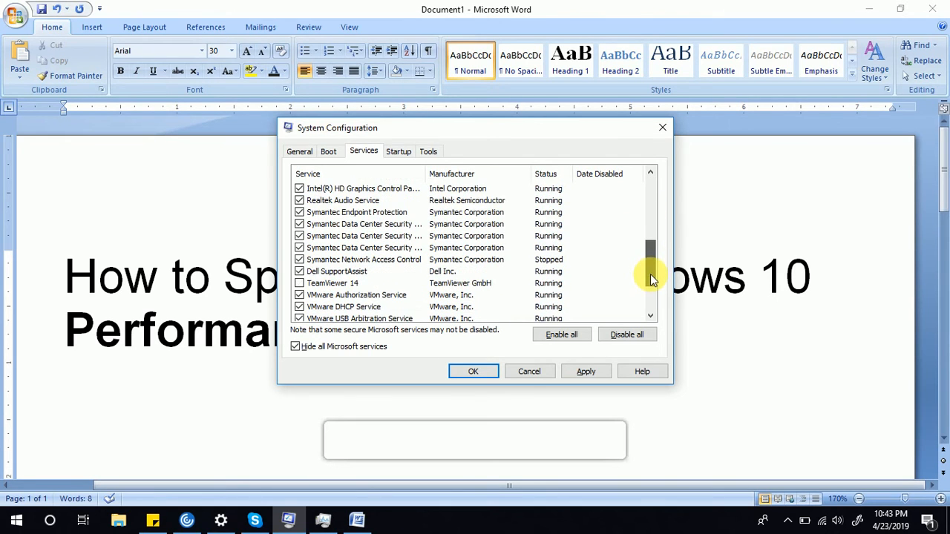
{"action": "left_click", "coordinate": [583, 374]}
- Switch to Task Manager and display its list of startup programs, moving the window clear of the screen's lower edge
{"action": "left_click", "coordinate": [394, 156]}
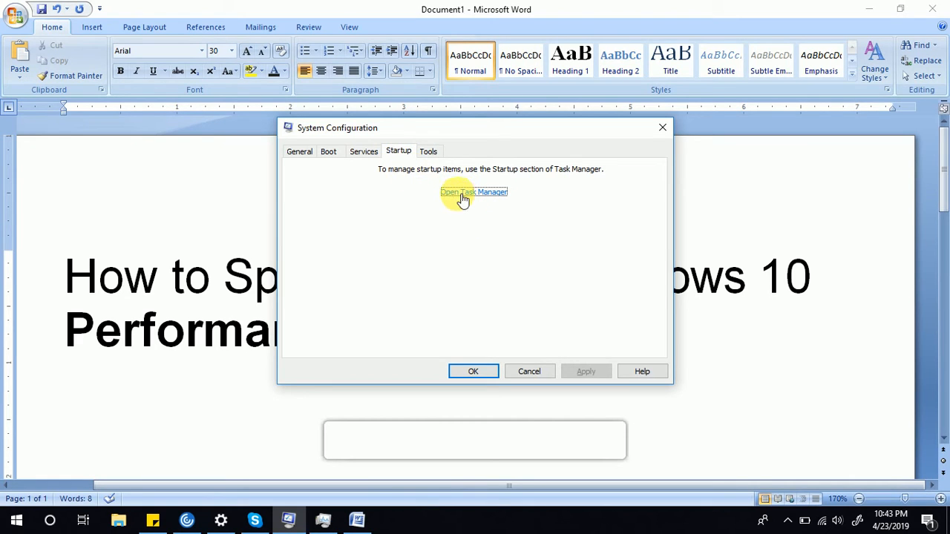
{"action": "right_click", "coordinate": [484, 524]}
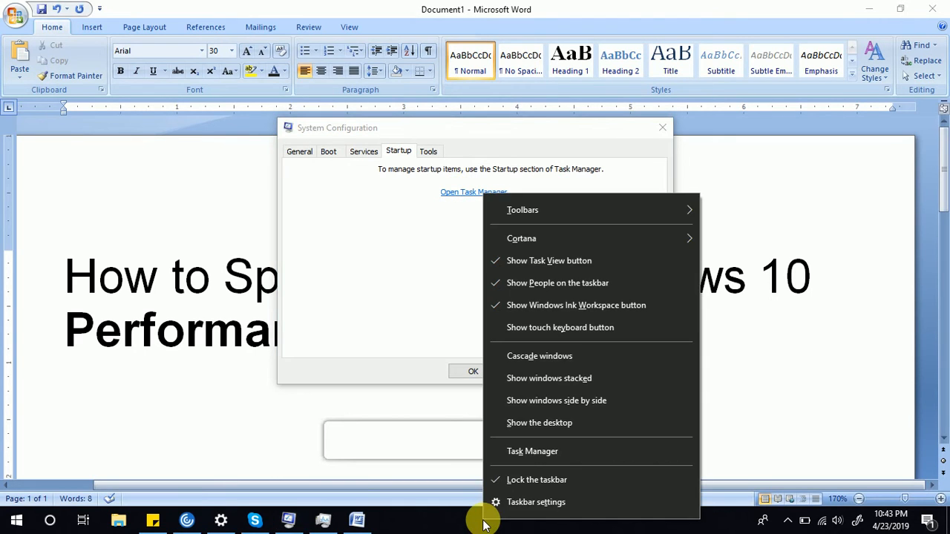
{"action": "left_click", "coordinate": [540, 454]}
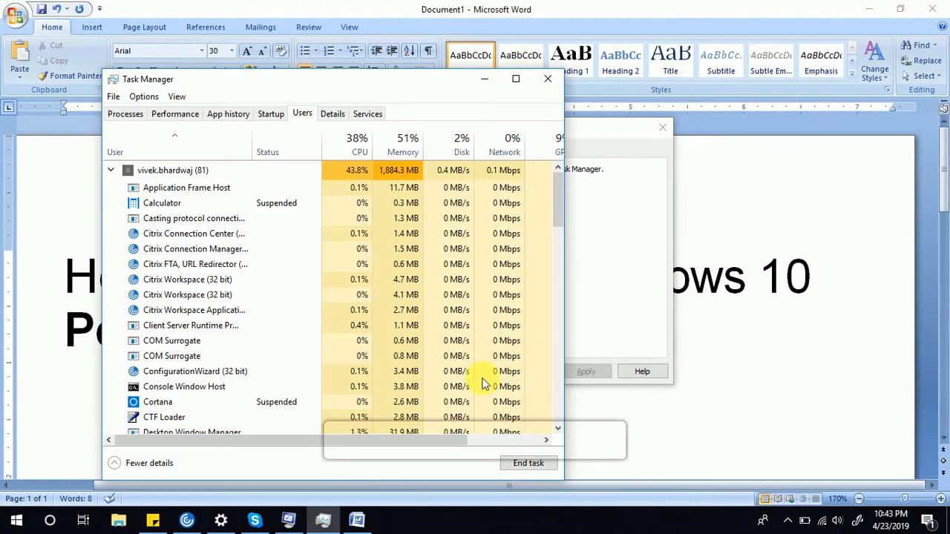
{"action": "left_click", "coordinate": [276, 117]}
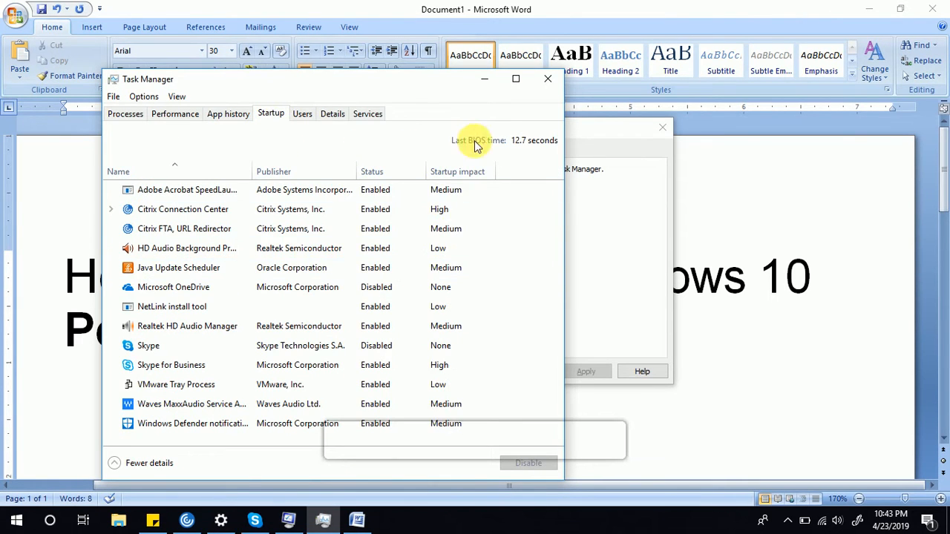
{"action": "left_click_drag", "start_coordinate": [433, 87], "coordinate": [479, 27]}
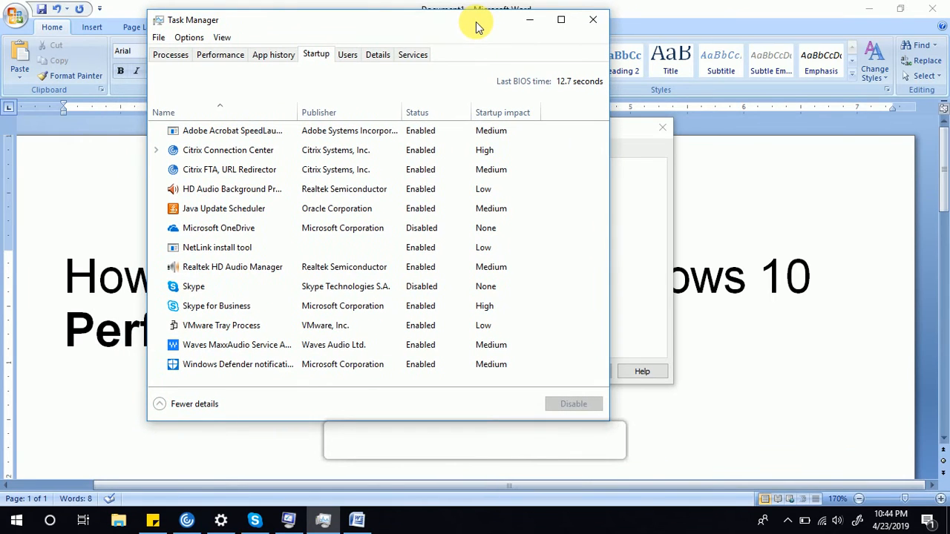
- Disable Skype for Business as a startup program and enable it again
{"action": "left_click", "coordinate": [399, 236]}
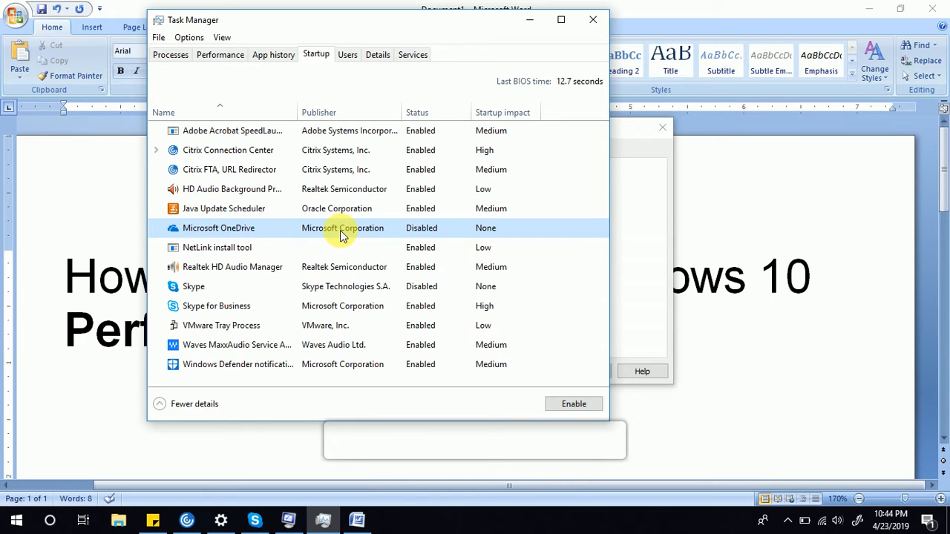
{"action": "left_click", "coordinate": [349, 312]}
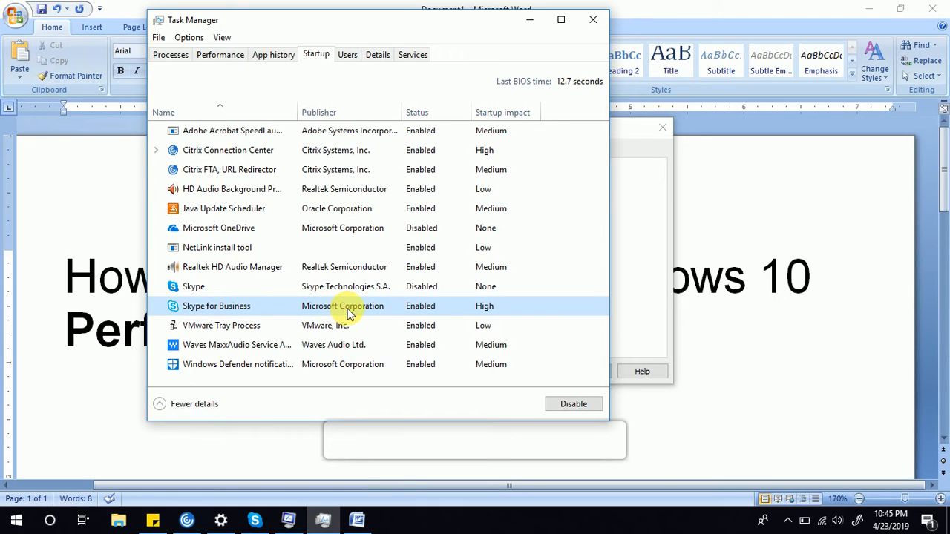
{"action": "left_click", "coordinate": [559, 406]}
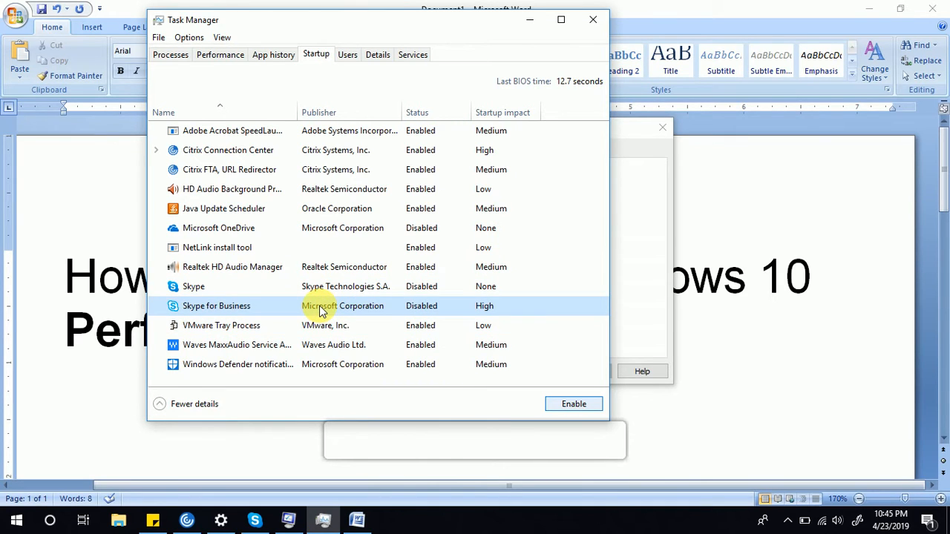
{"action": "left_click", "coordinate": [568, 407]}
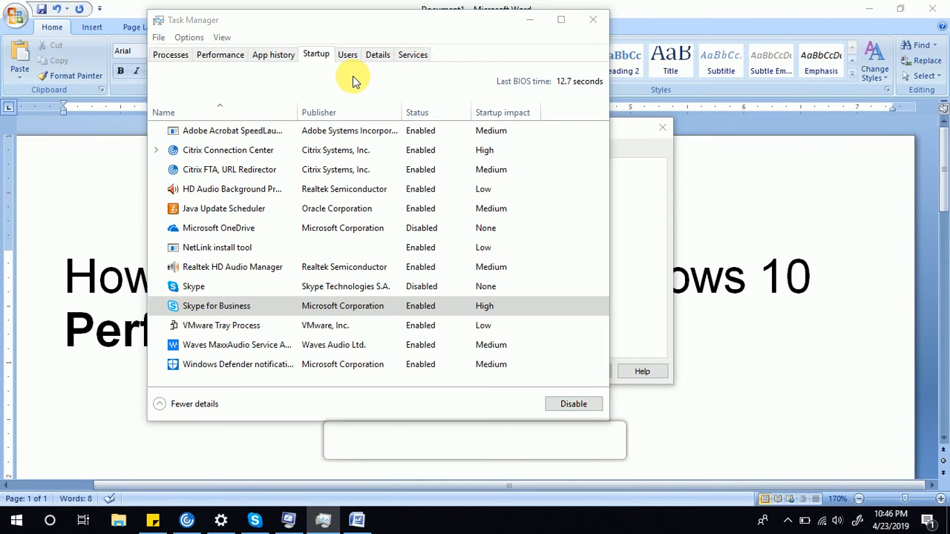
- Search Windows for "power option" and go through the power plan editor to the Power Options overview
{"action": "key", "text": "super"}
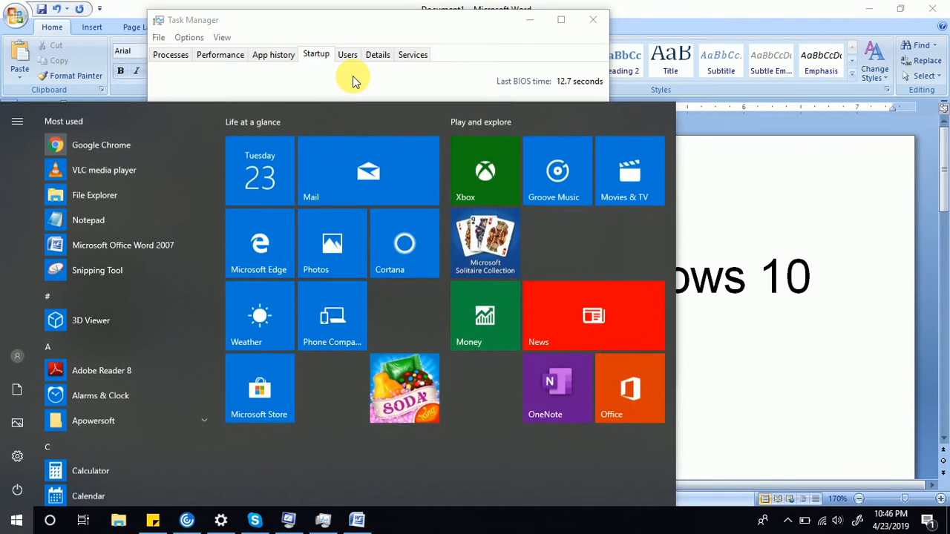
{"action": "left_click", "coordinate": [50, 520]}
{"action": "type", "text": "po"}
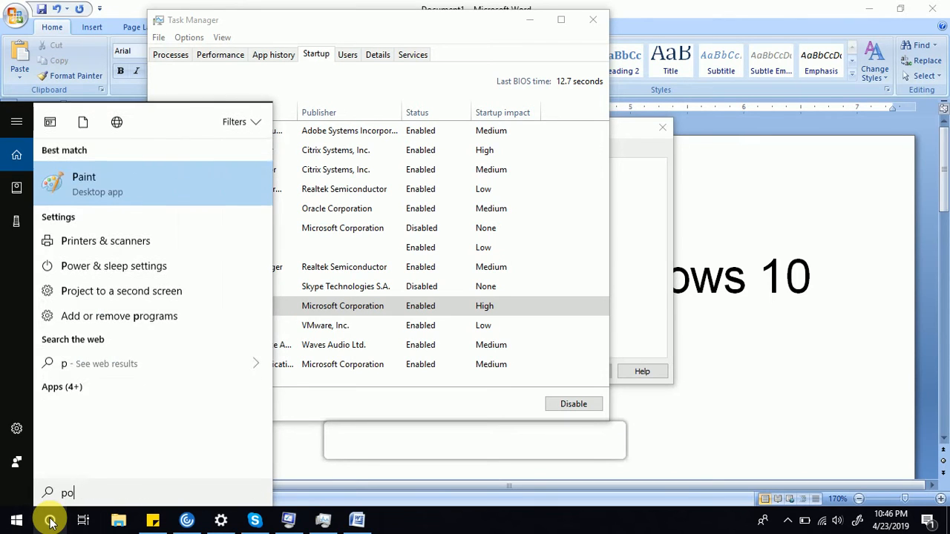
{"action": "type", "text": "wer"}
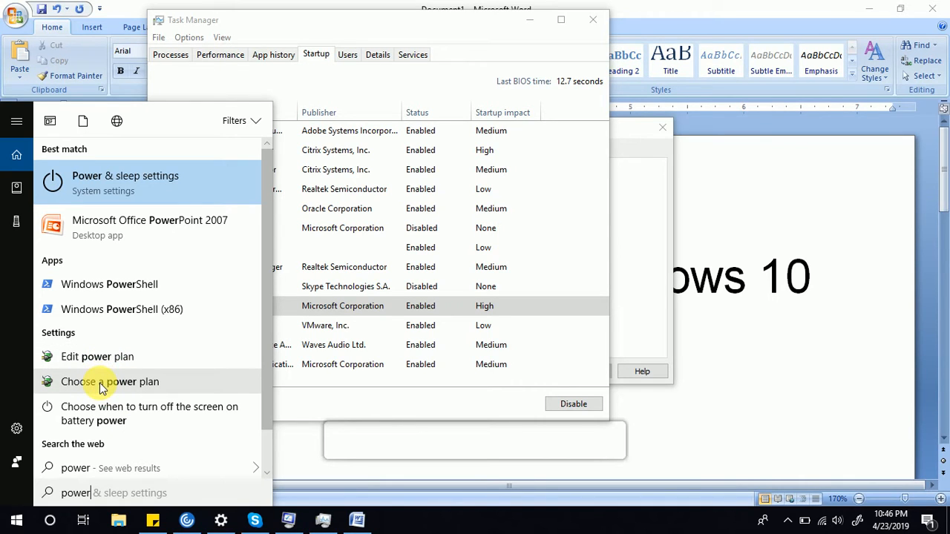
{"action": "type", "text": "option"}
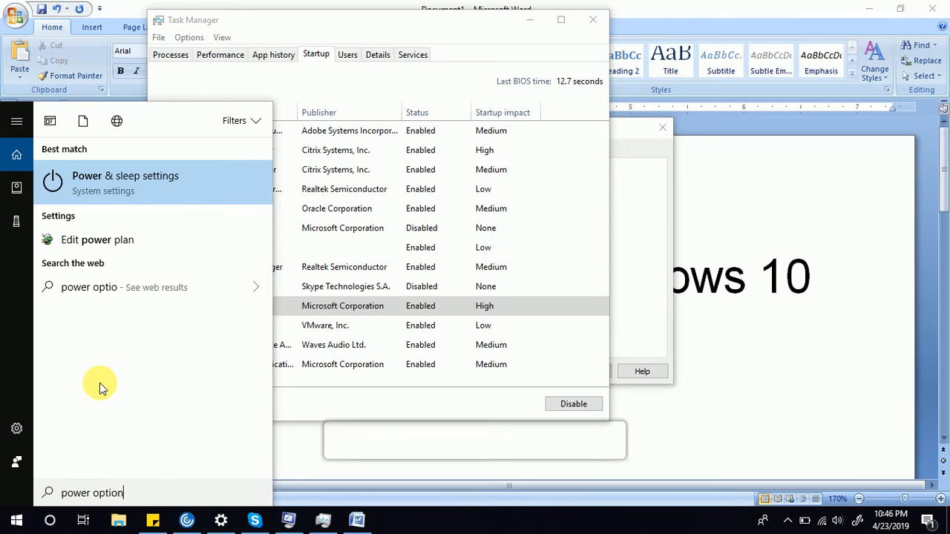
{"action": "left_click", "coordinate": [123, 239]}
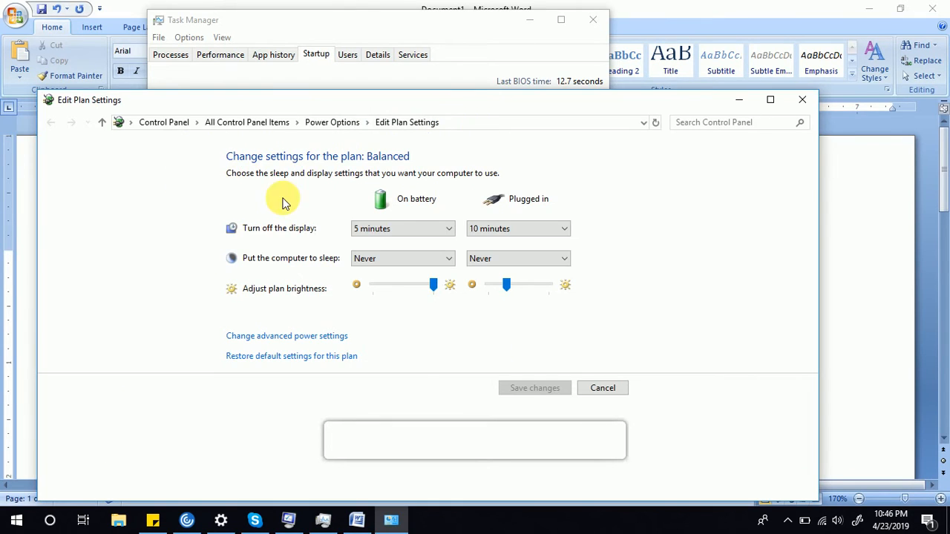
{"action": "left_click", "coordinate": [333, 122]}
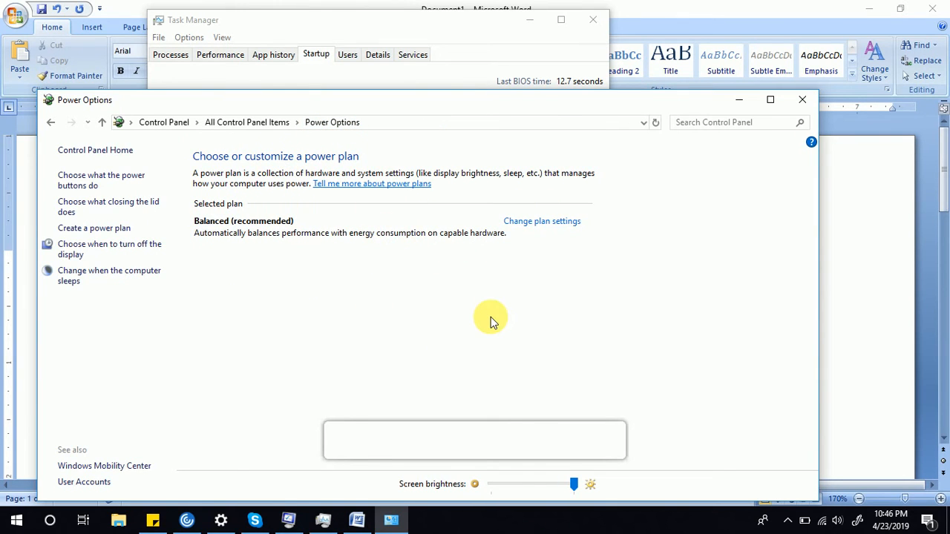
{"action": "left_click_drag", "start_coordinate": [528, 109], "coordinate": [532, 84]}
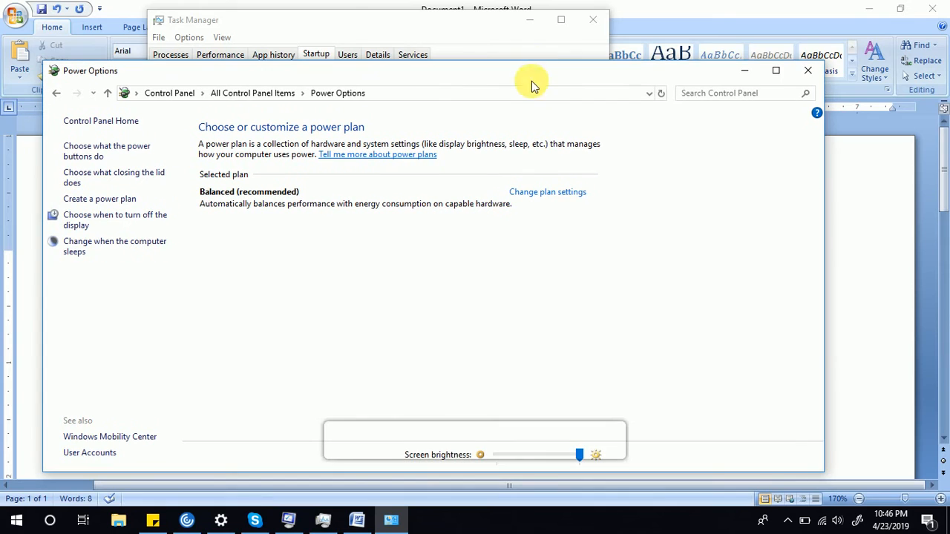
- Open the Balanced plan's settings and view the available plugged-in times for turning off the display
{"action": "left_click", "coordinate": [529, 195]}
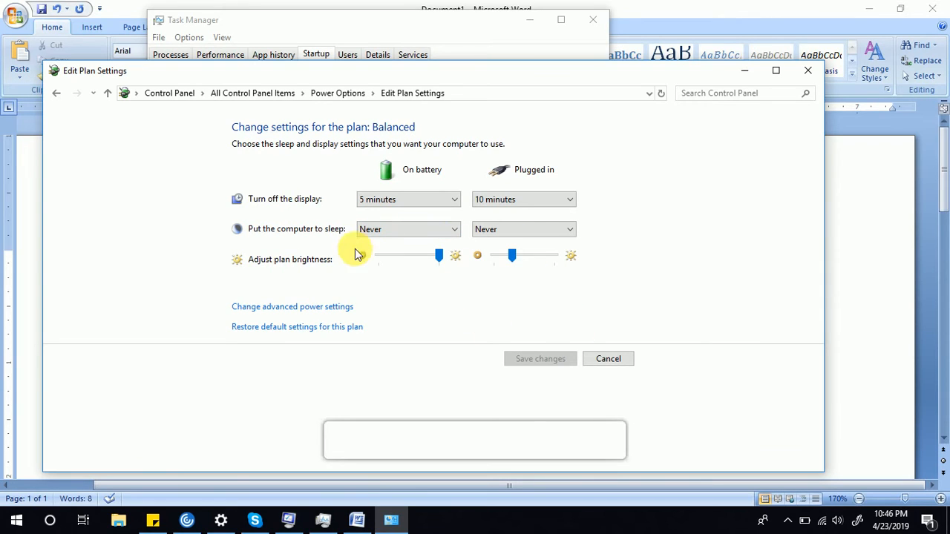
{"action": "left_click", "coordinate": [510, 202]}
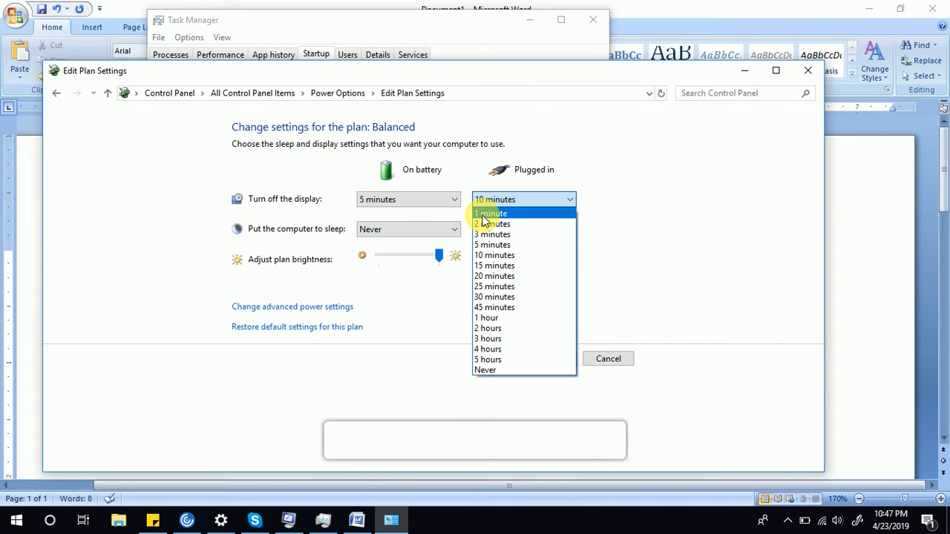
{"action": "left_click", "coordinate": [614, 233]}
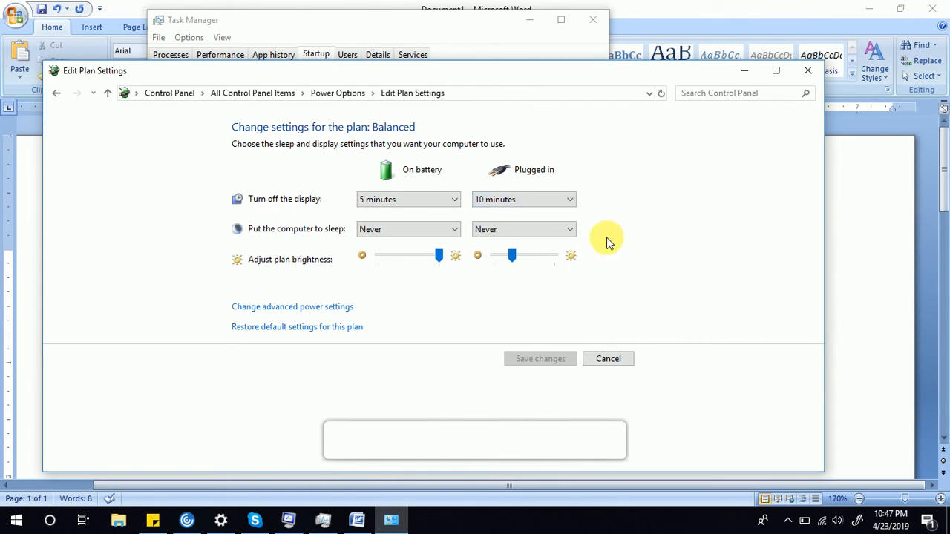
- Open the Balanced plan's advanced power settings and expand the Sleep and Battery groups
{"action": "left_click", "coordinate": [303, 308]}
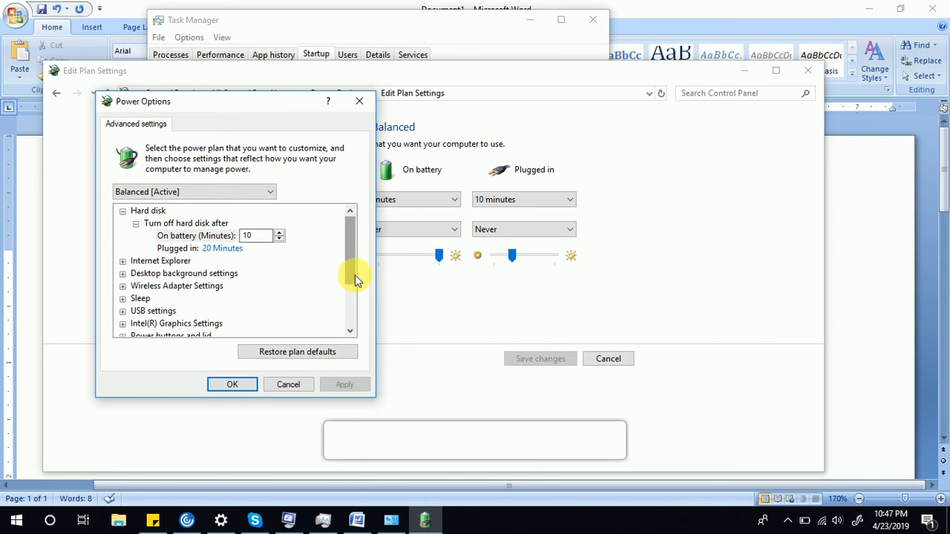
{"action": "left_click", "coordinate": [122, 299]}
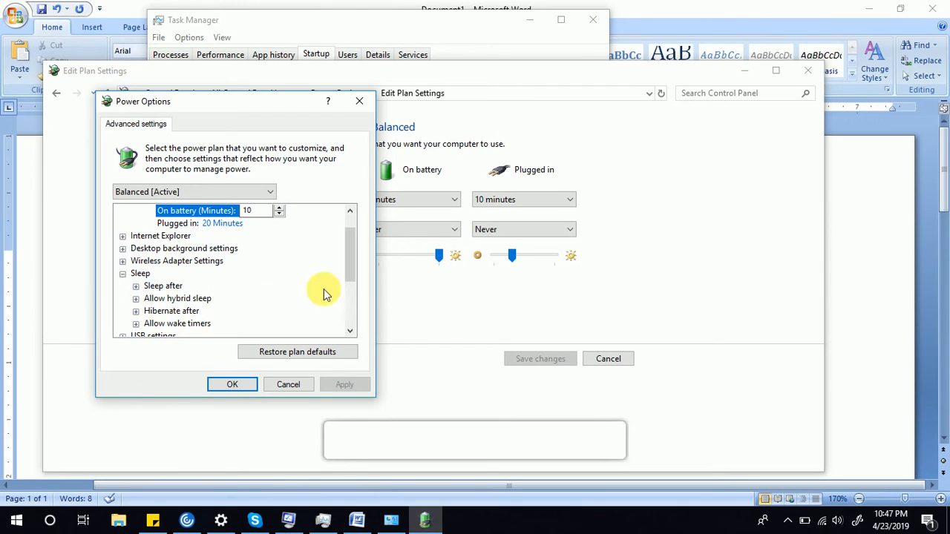
{"action": "left_click_drag", "start_coordinate": [352, 332], "coordinate": [352, 334]}
{"action": "left_click", "coordinate": [123, 323]}
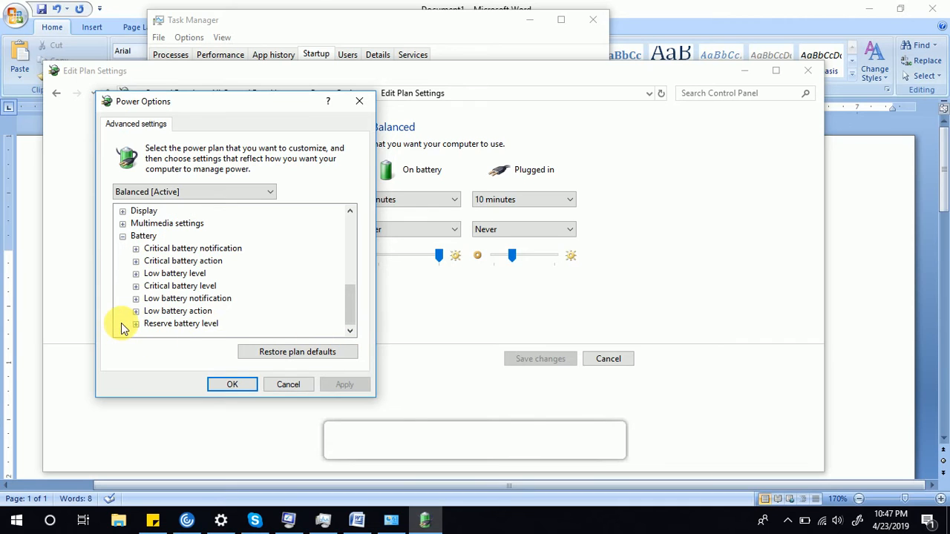
- Dismiss the advanced power settings without changes, return to the Power Options overview and close it
{"action": "left_click", "coordinate": [273, 385]}
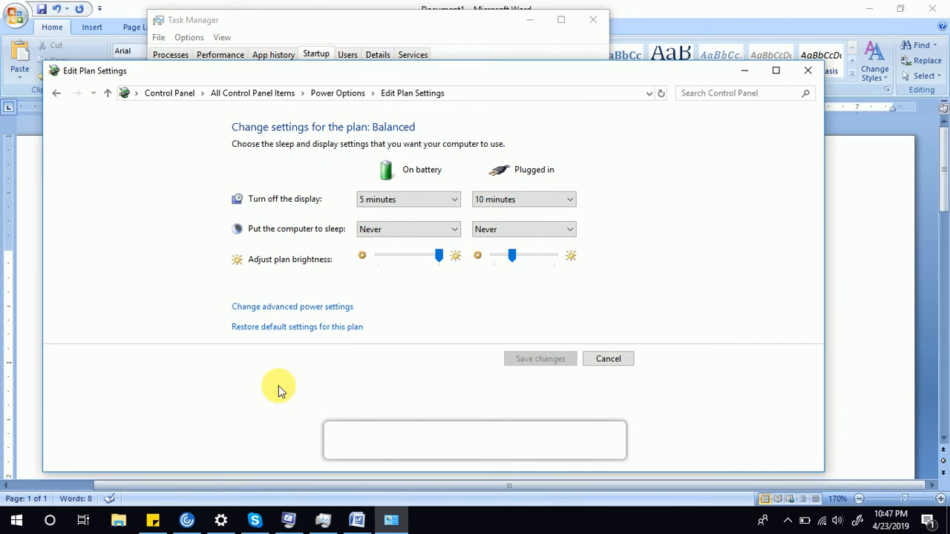
{"action": "left_click", "coordinate": [345, 94]}
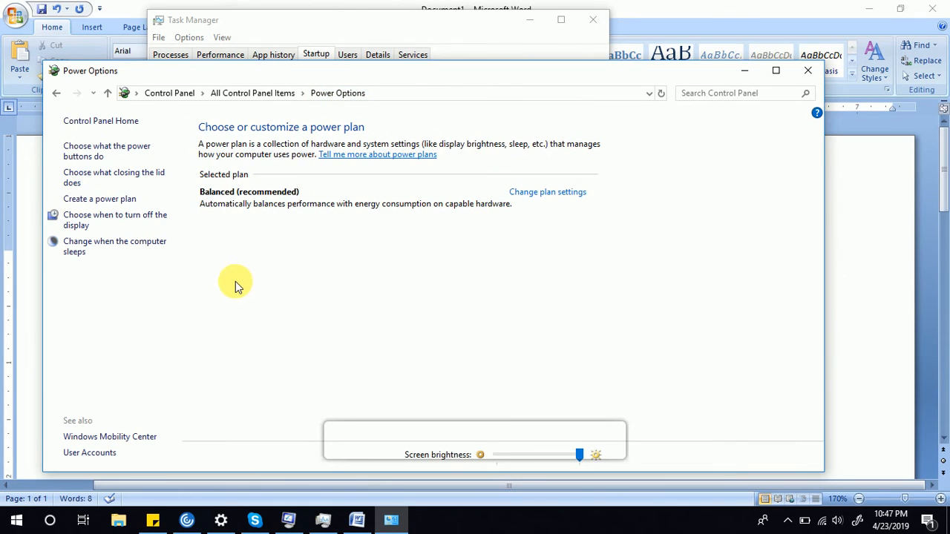
{"action": "left_click", "coordinate": [808, 72]}
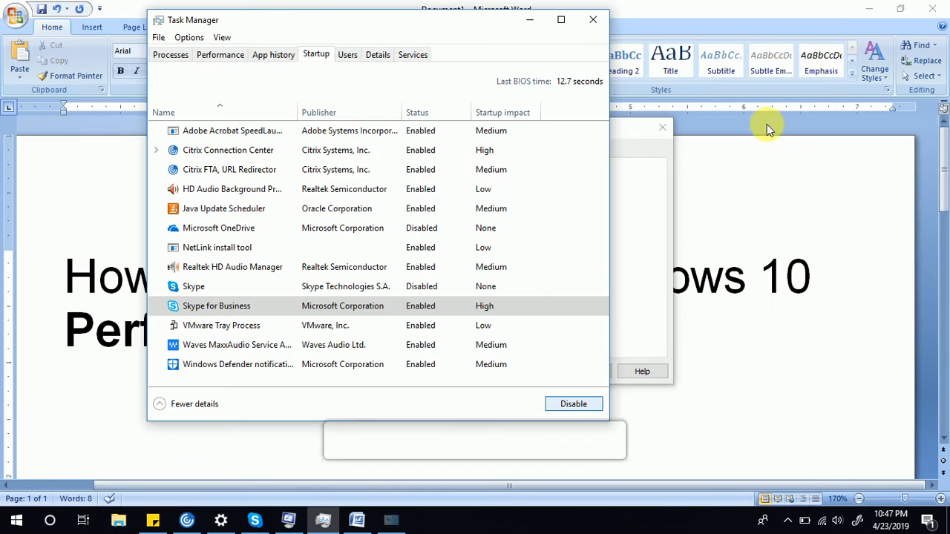
- Search Windows for "disk", open Defragment and Optimize Drives, and start optimizing the C: drive
{"action": "left_click", "coordinate": [50, 521]}
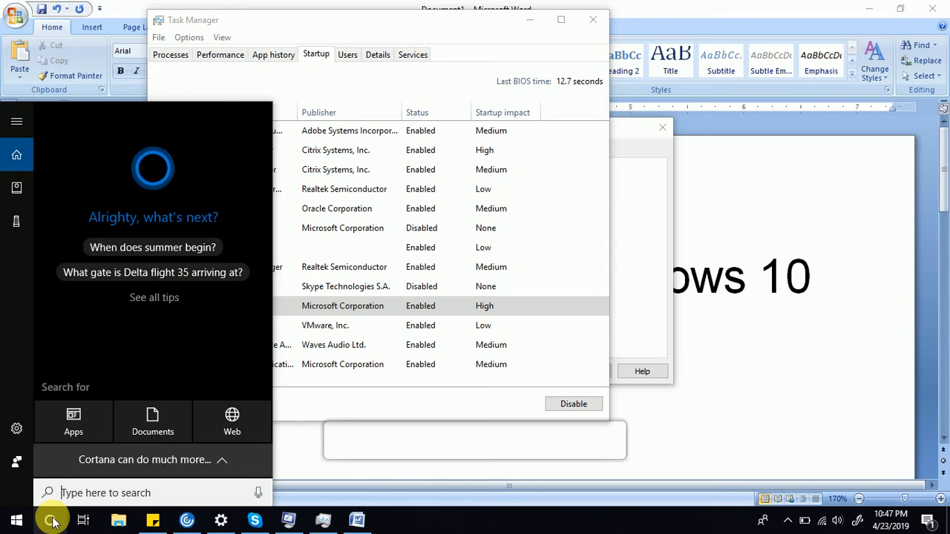
{"action": "type", "text": "disk"}
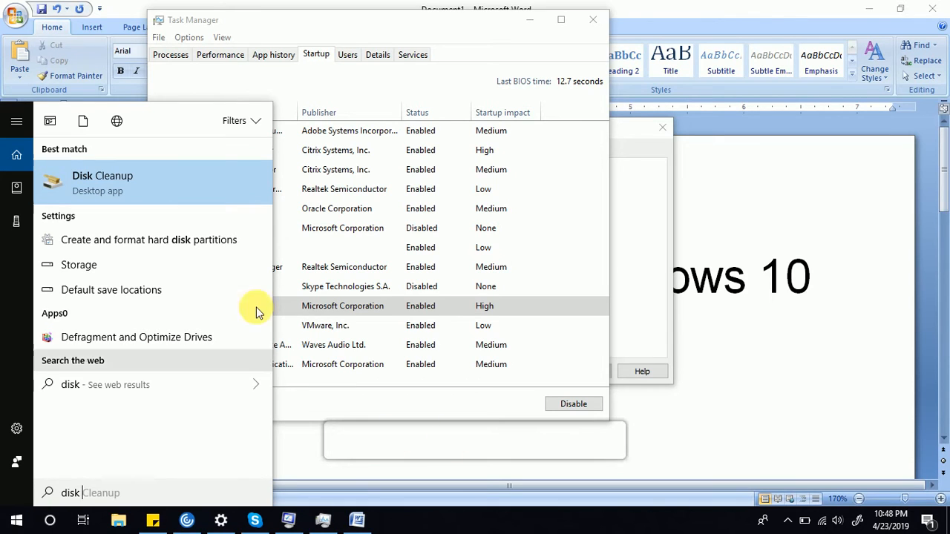
{"action": "left_click", "coordinate": [167, 347]}
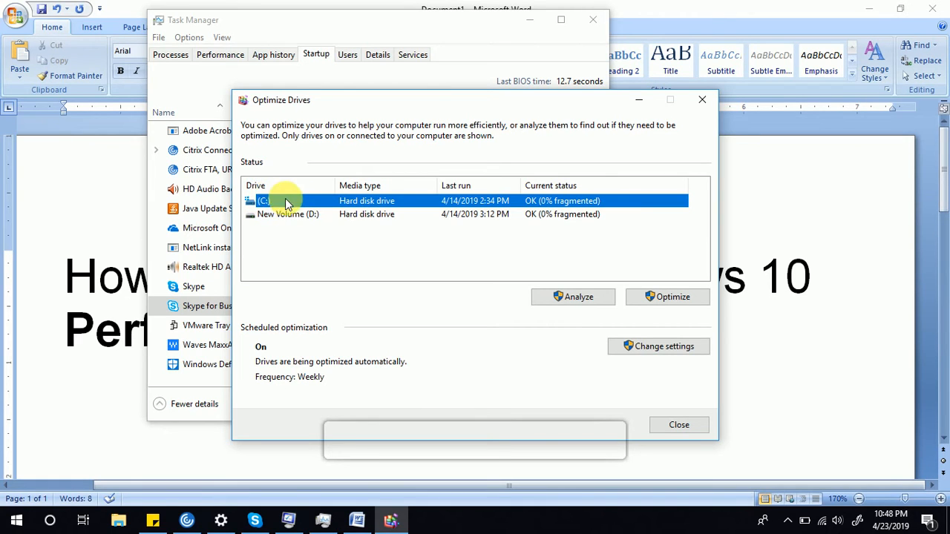
{"action": "left_click", "coordinate": [661, 299]}
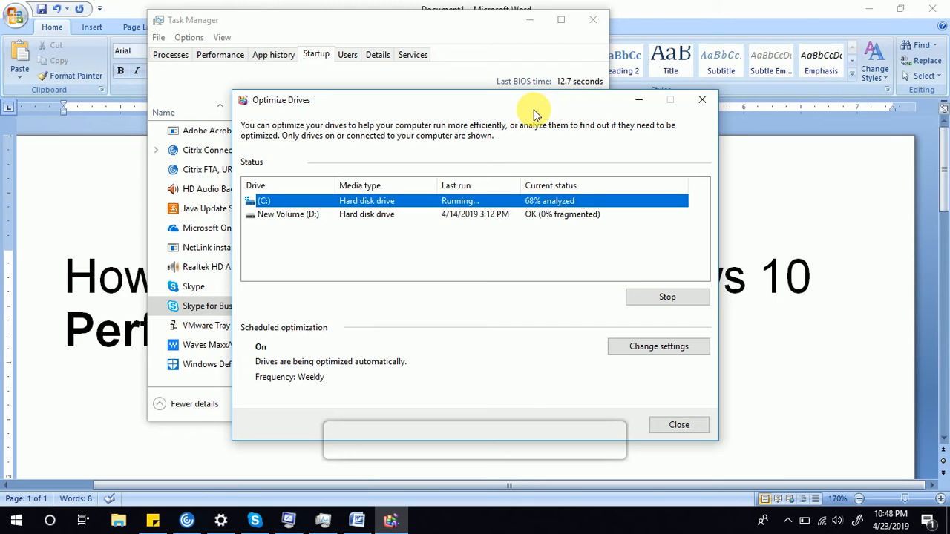
{"action": "left_click_drag", "start_coordinate": [533, 110], "coordinate": [498, 65]}
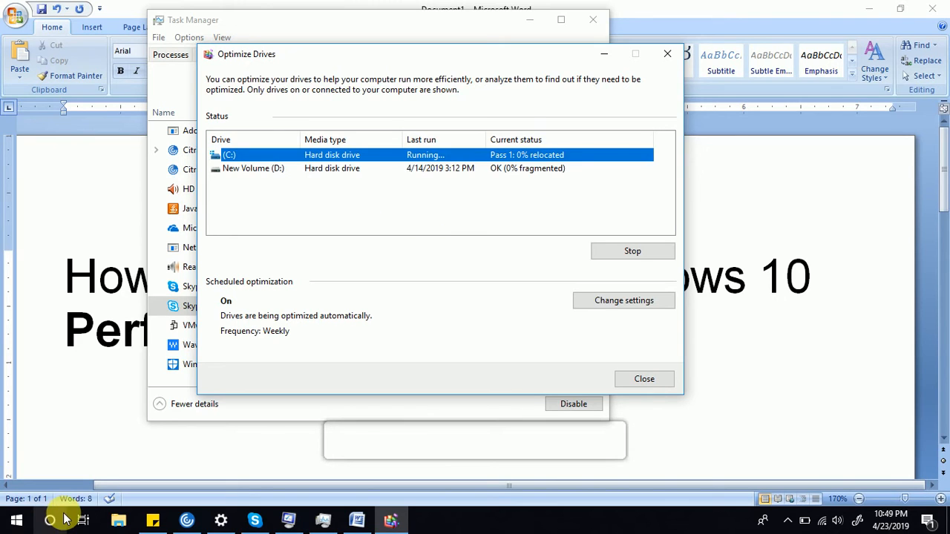
- Open the user's temporary files folder by running %temp%
{"action": "left_click", "coordinate": [117, 525]}
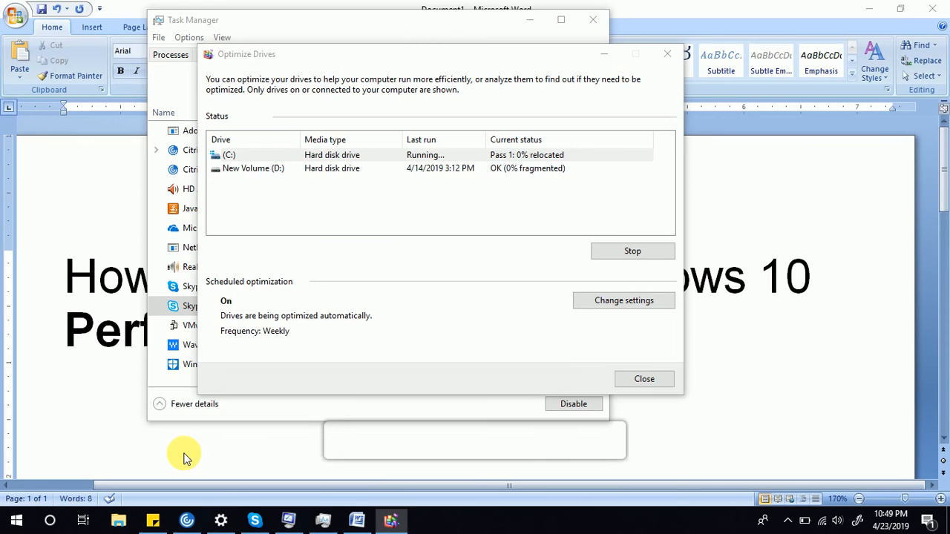
{"action": "key", "text": "super"}
{"action": "key", "text": "super+r"}
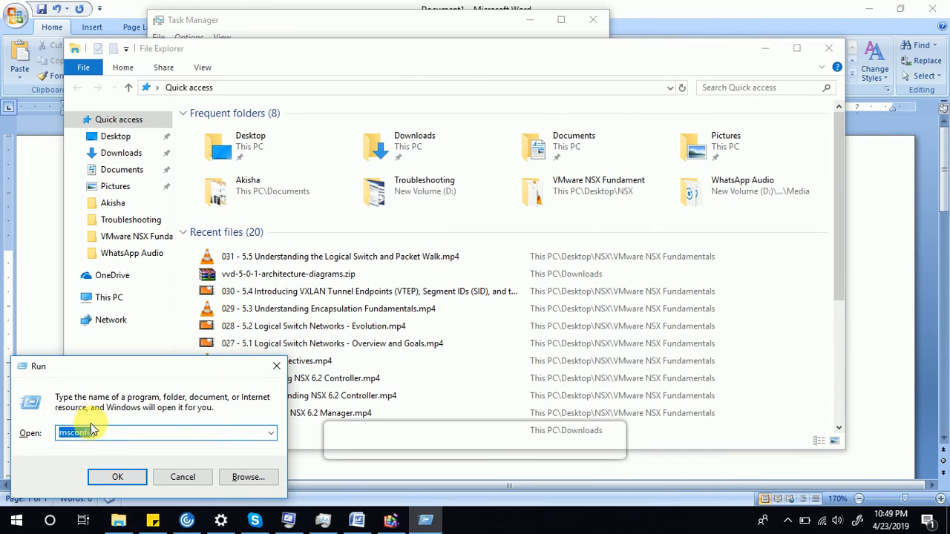
{"action": "left_click_drag", "start_coordinate": [80, 365], "coordinate": [203, 240]}
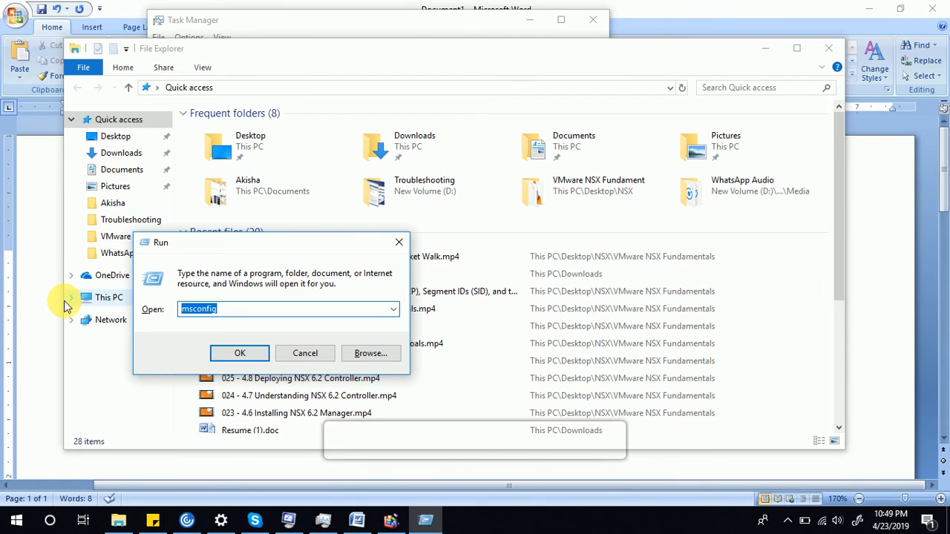
{"action": "type", "text": "%t"}
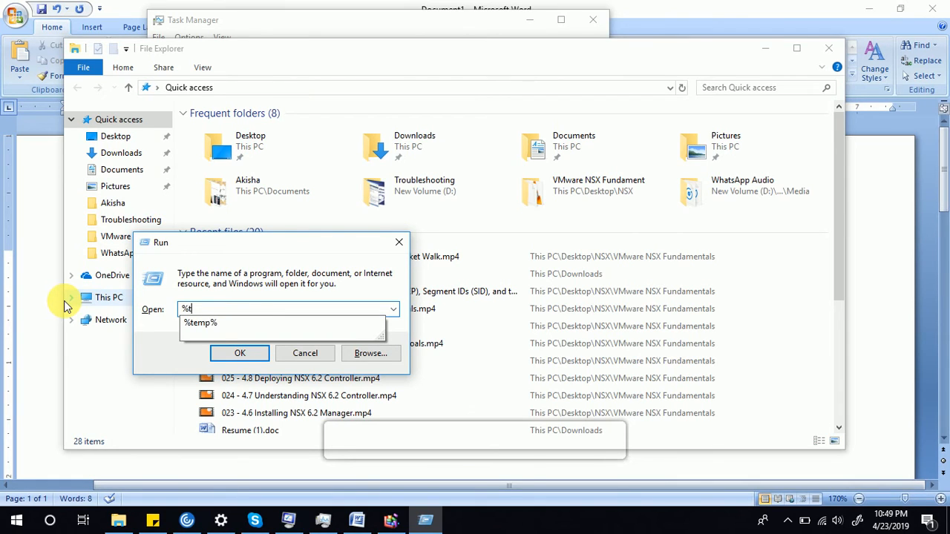
{"action": "type", "text": "emp%"}
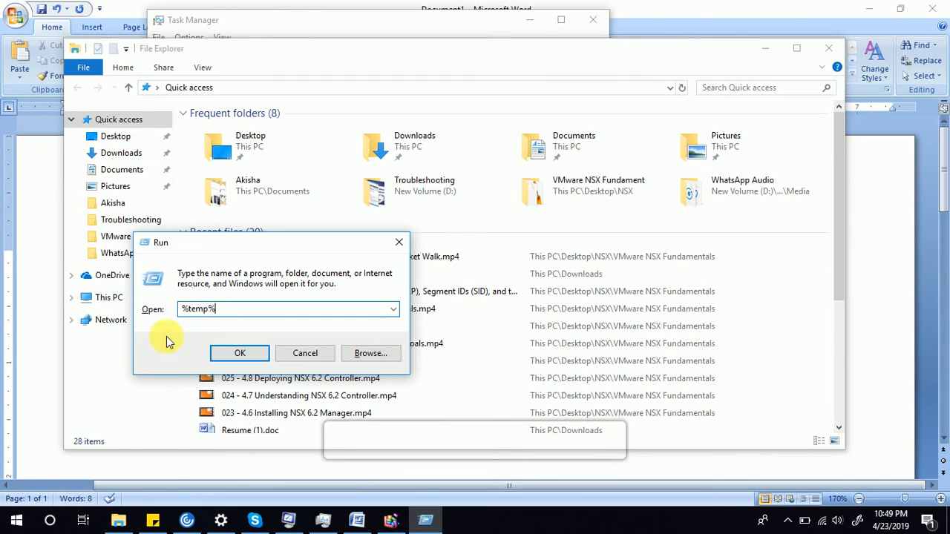
{"action": "left_click", "coordinate": [244, 352]}
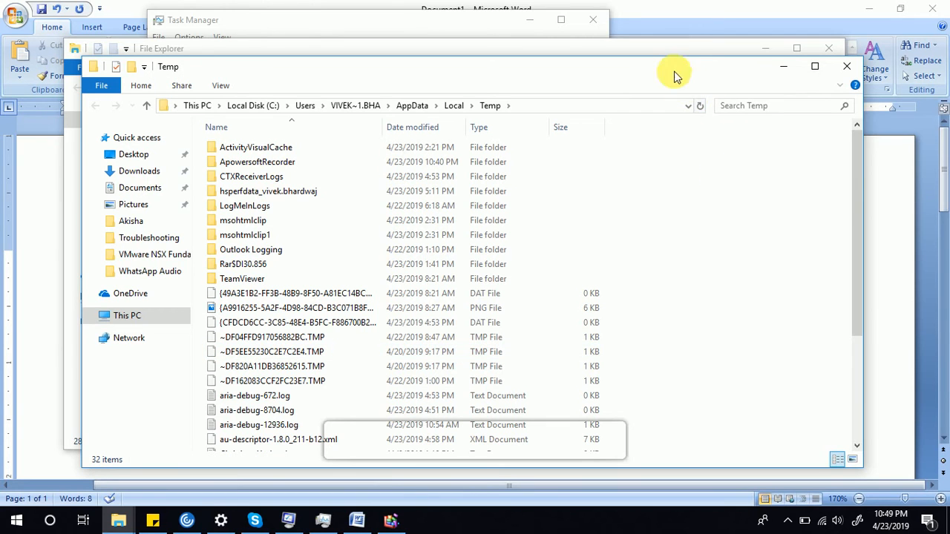
- Permanently delete everything in the user's Temp folder, skipping all files in use, and put the folder windows away
{"action": "left_click_drag", "start_coordinate": [662, 74], "coordinate": [660, 25]}
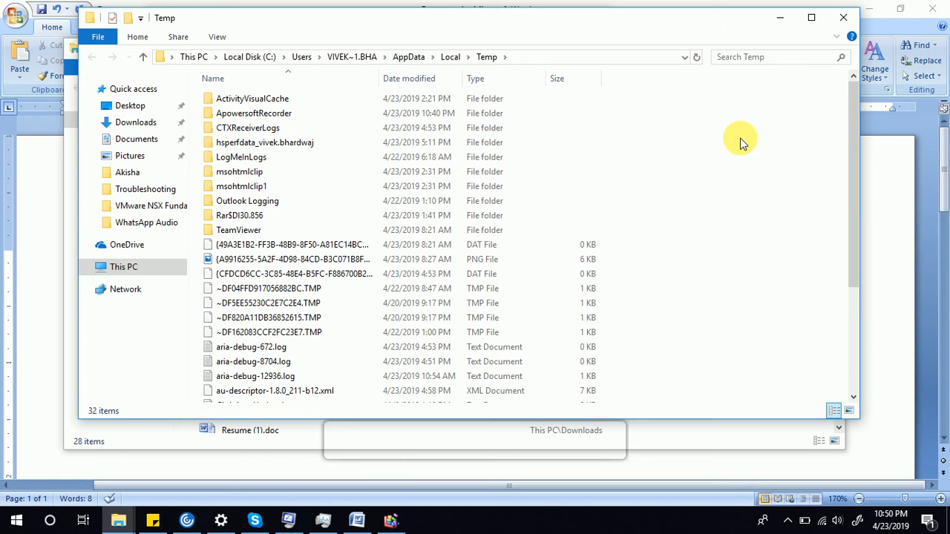
{"action": "left_click_drag", "start_coordinate": [757, 95], "coordinate": [394, 363]}
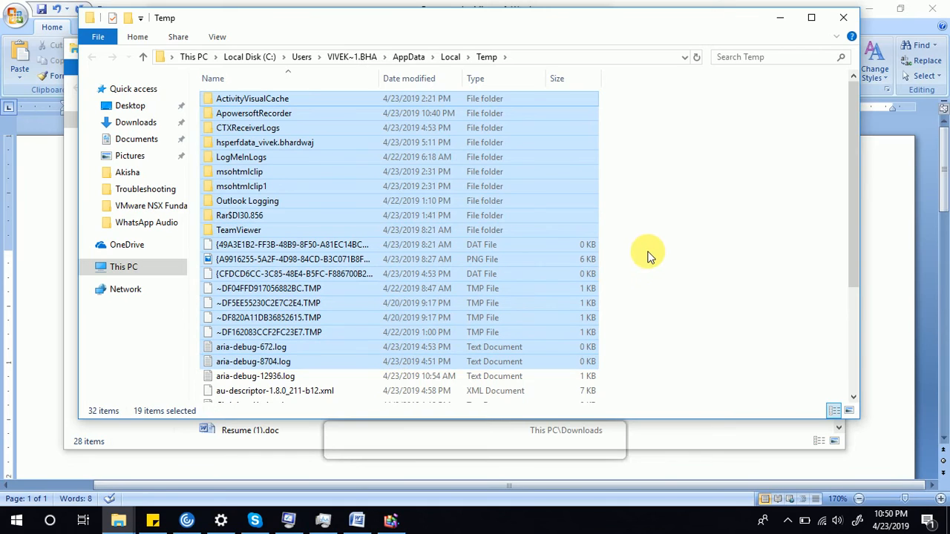
{"action": "key", "text": "ctrl+a"}
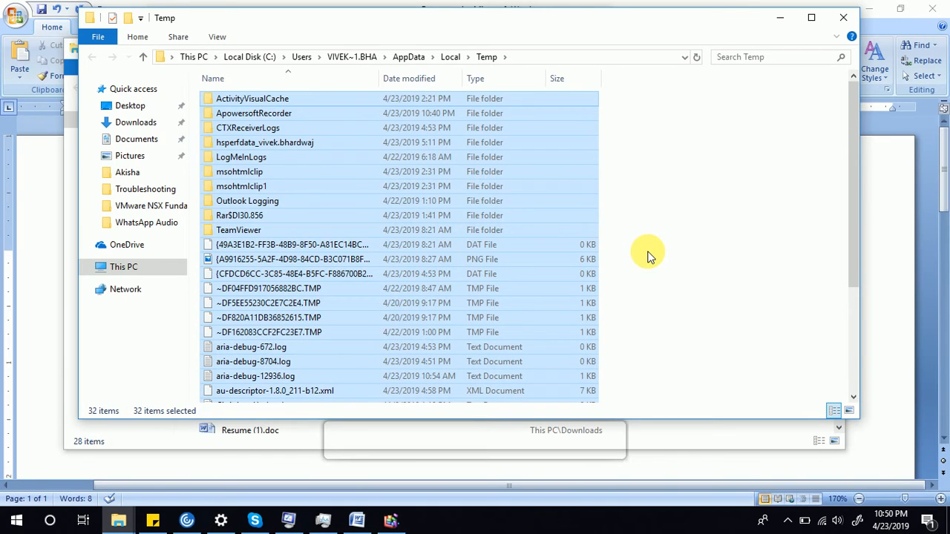
{"action": "right_click", "coordinate": [500, 203]}
{"action": "left_click", "coordinate": [675, 181]}
{"action": "key", "text": "ctrl+a"}
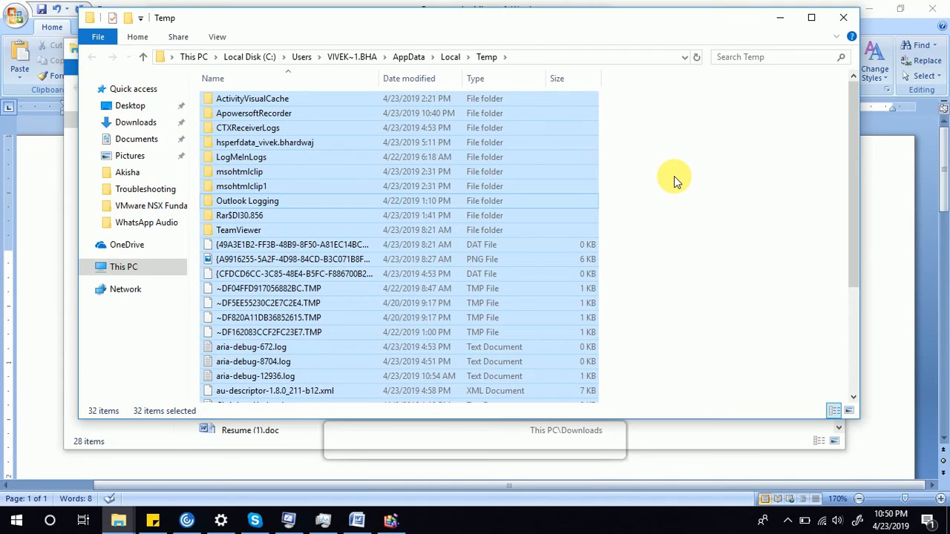
{"action": "key", "text": "shift+Delete"}
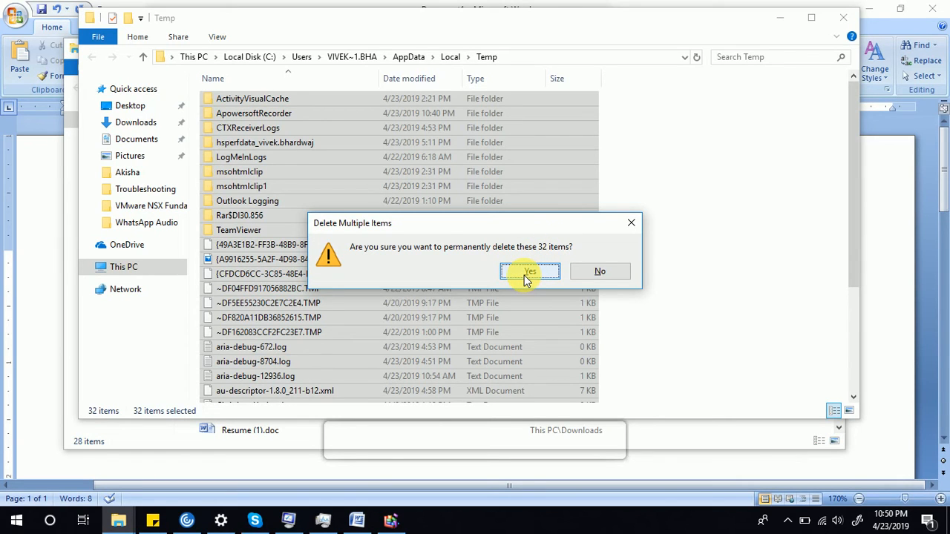
{"action": "left_click", "coordinate": [529, 273]}
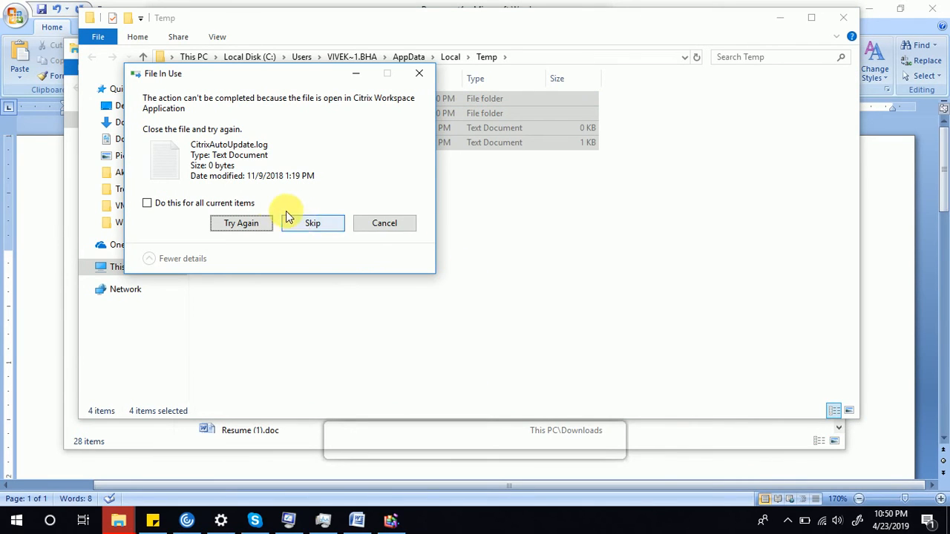
{"action": "left_click", "coordinate": [226, 207]}
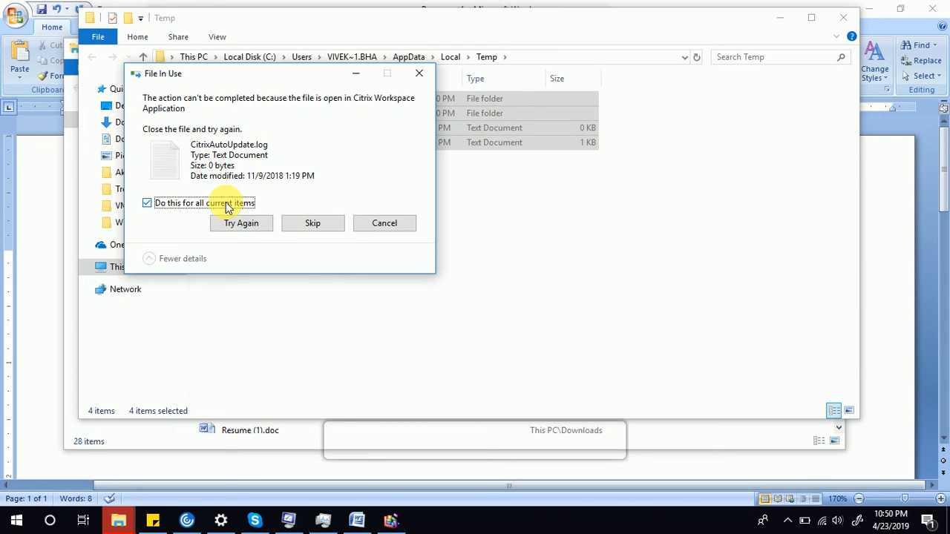
{"action": "left_click", "coordinate": [304, 224]}
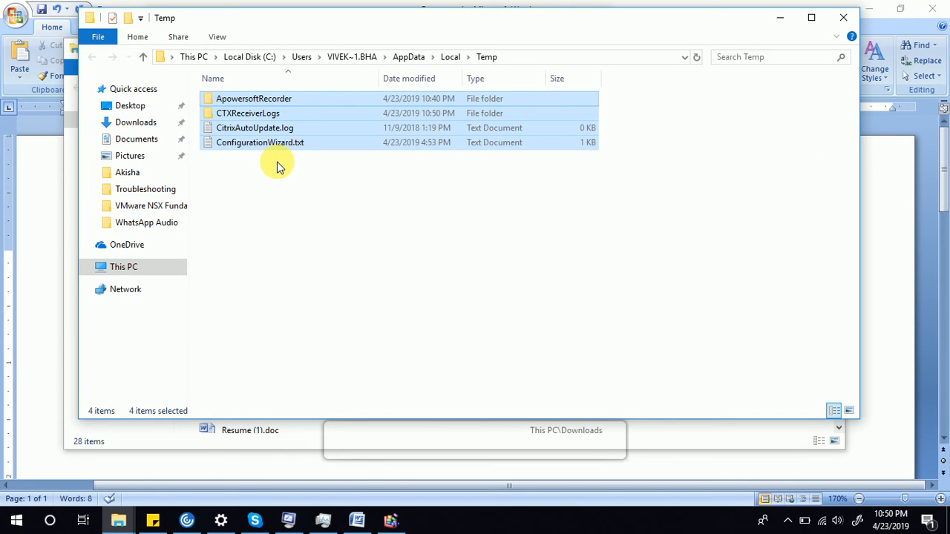
{"action": "left_click", "coordinate": [844, 17]}
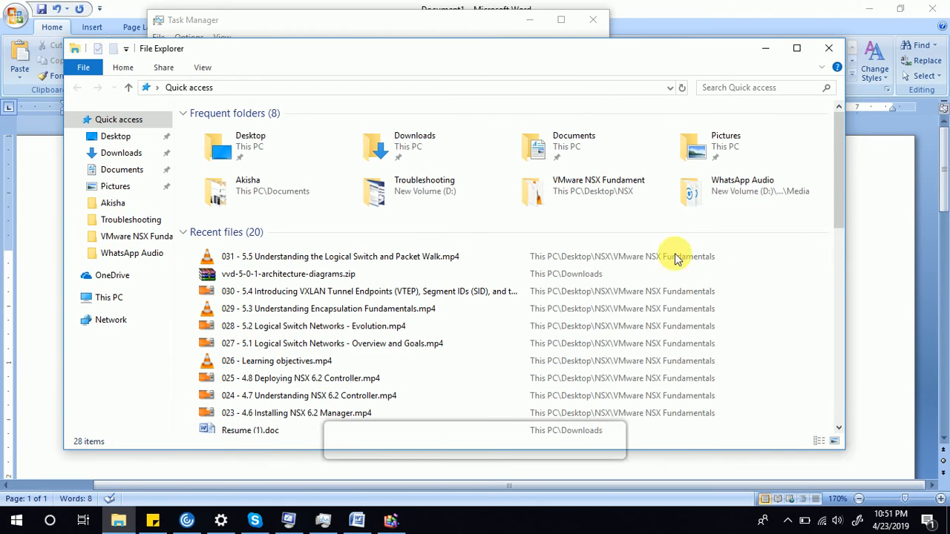
{"action": "left_click", "coordinate": [765, 48]}
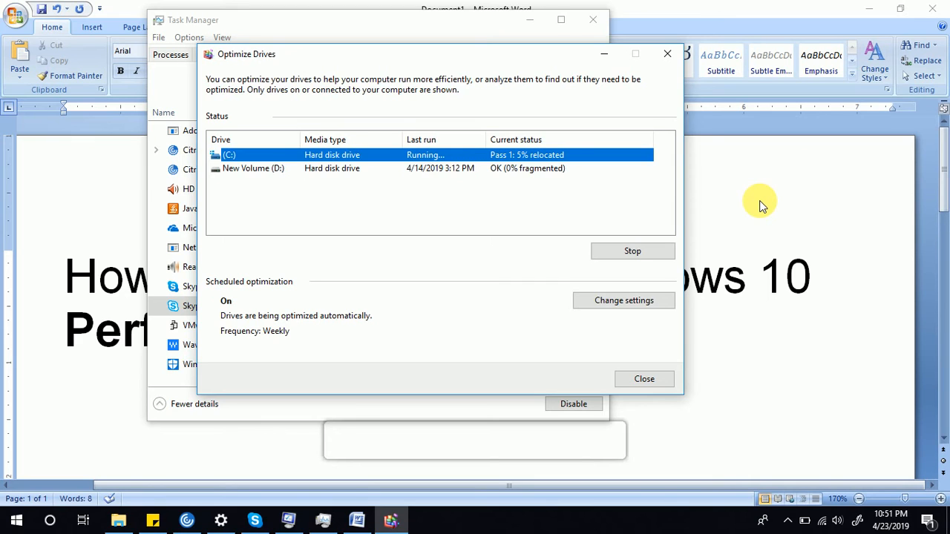
- Open the Windows Temp folder by running temp
{"action": "key", "text": "super+r"}
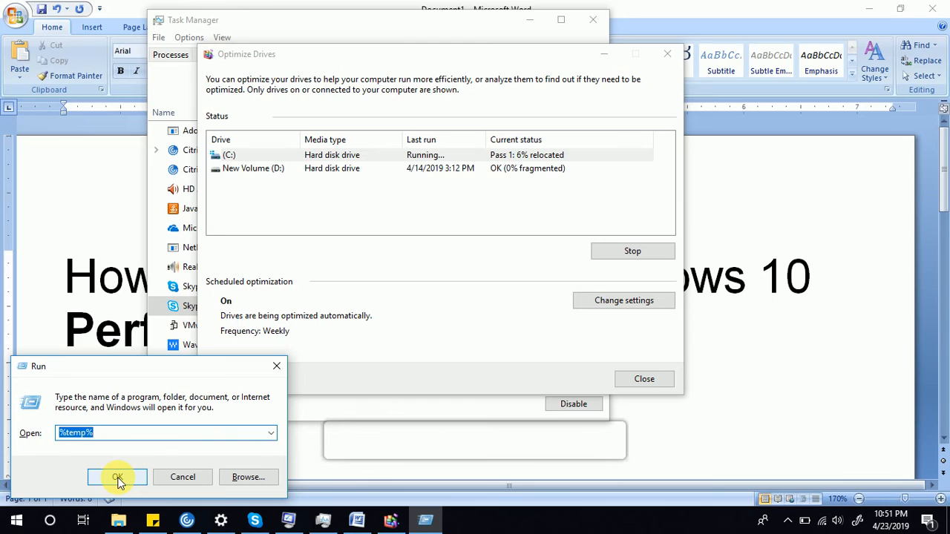
{"action": "type", "text": "temp"}
{"action": "left_click", "coordinate": [119, 478]}
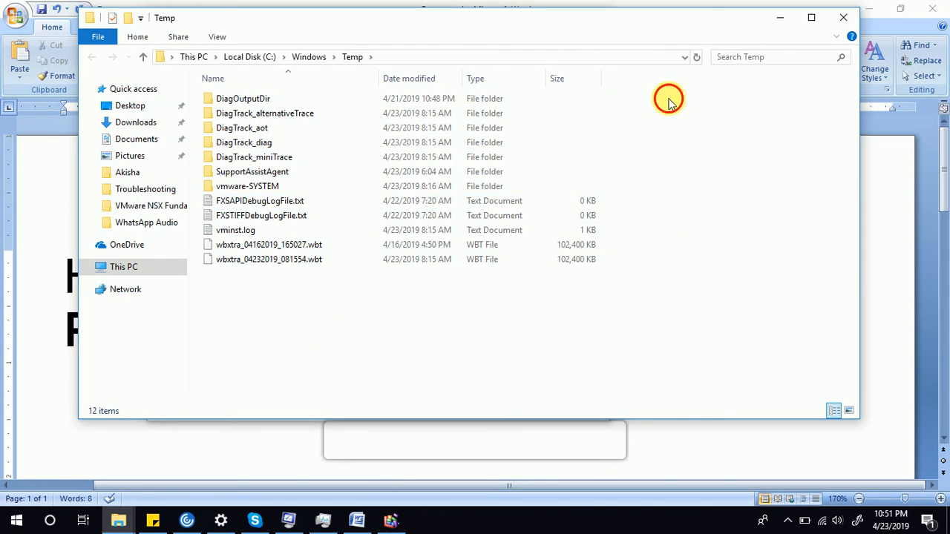
- Permanently delete all items in the Windows Temp folder, granting administrator permission and skipping the files in use
{"action": "left_click_drag", "start_coordinate": [669, 102], "coordinate": [265, 329]}
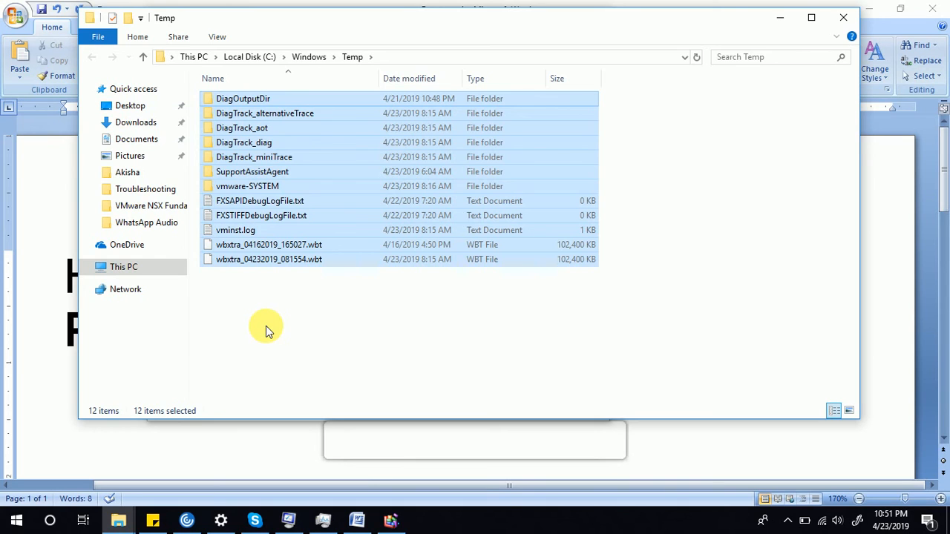
{"action": "key", "text": "shift+Delete"}
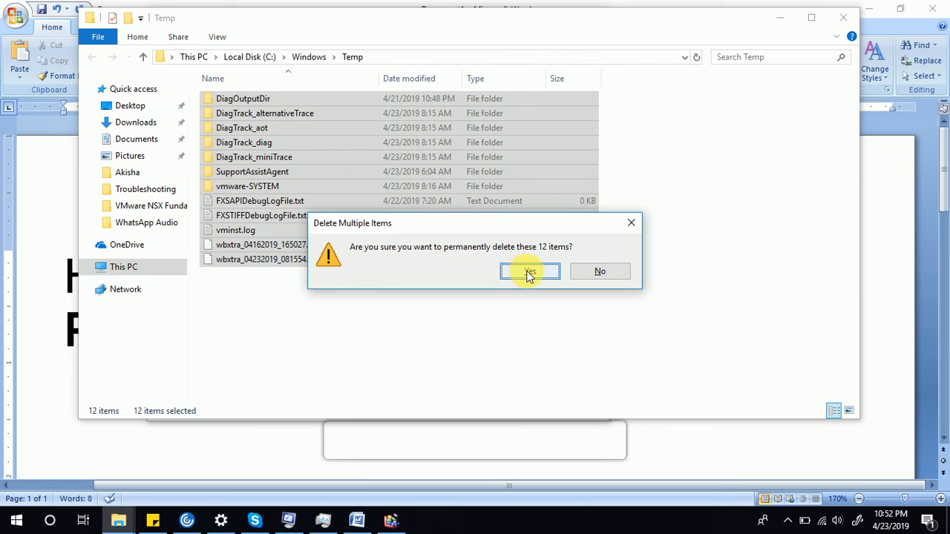
{"action": "left_click", "coordinate": [528, 273]}
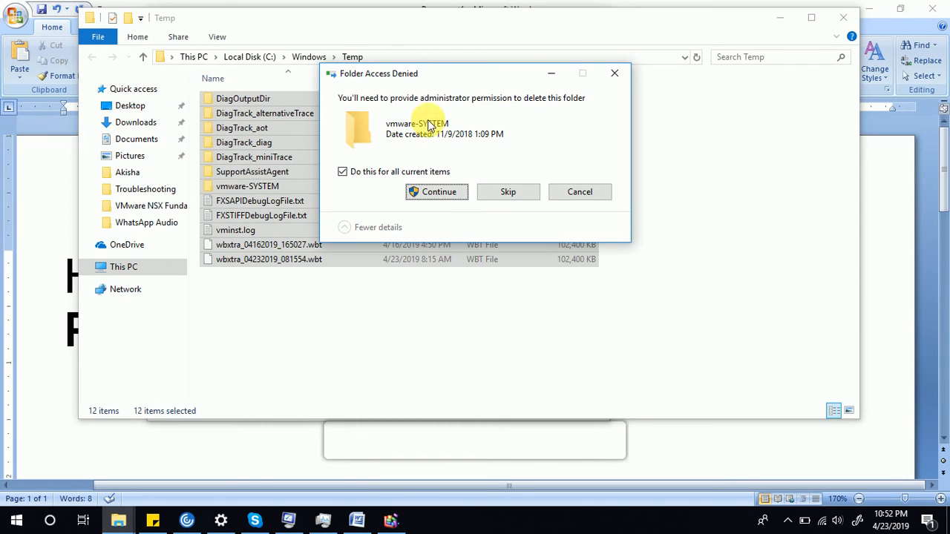
{"action": "left_click", "coordinate": [424, 192]}
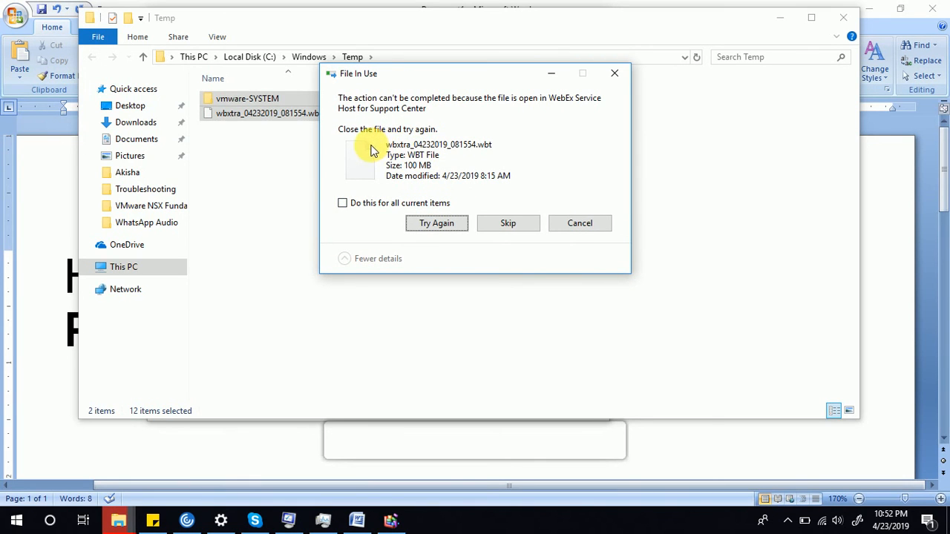
{"action": "left_click", "coordinate": [399, 206]}
{"action": "left_click", "coordinate": [507, 224]}
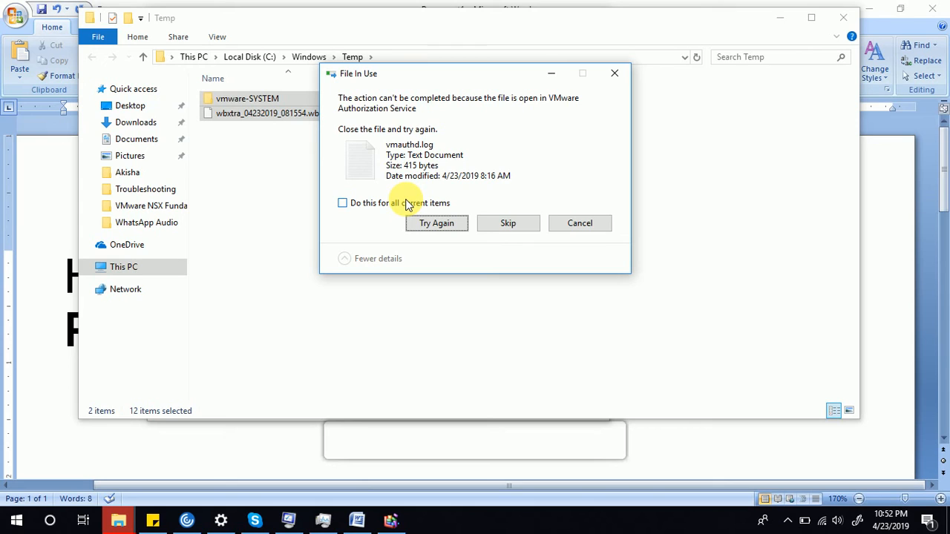
{"action": "left_click", "coordinate": [385, 207]}
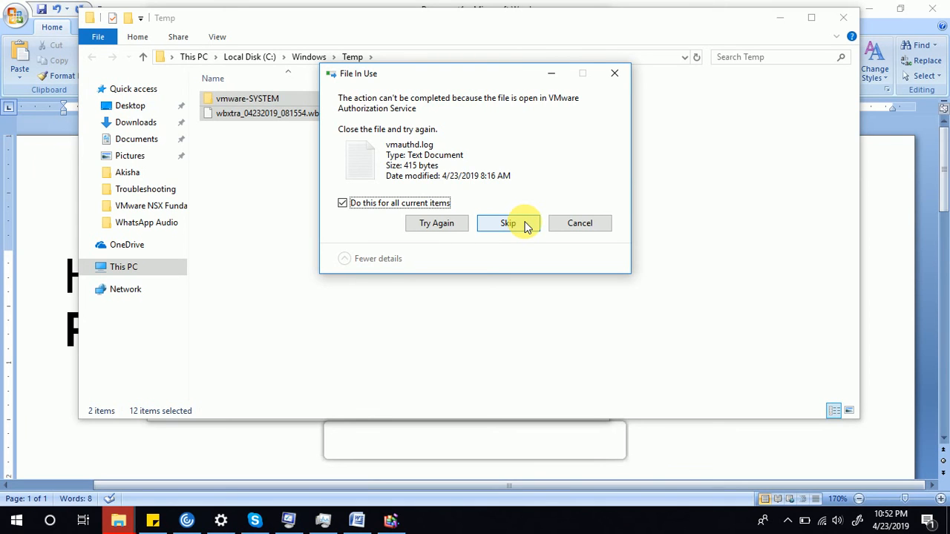
{"action": "left_click", "coordinate": [508, 224]}
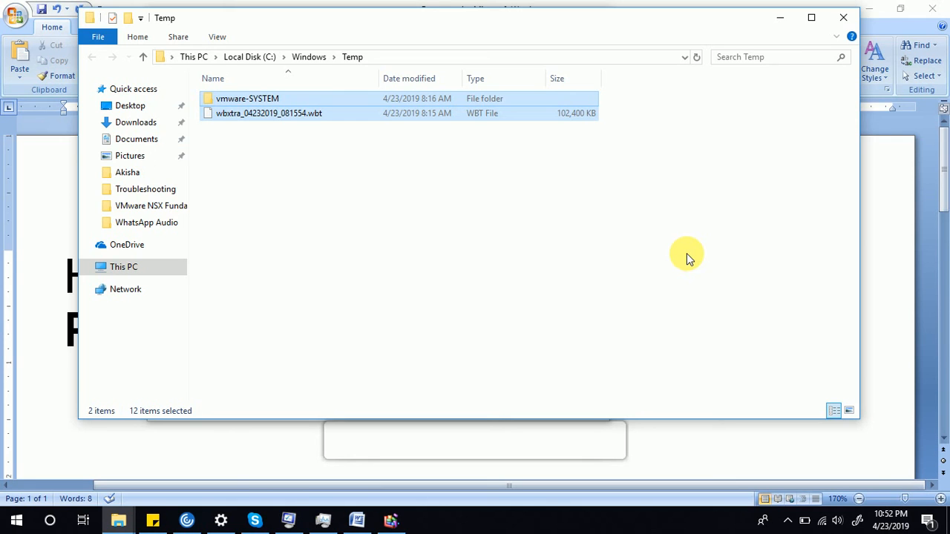
- Close the Windows Temp folder and switch back to the Word document with the tutorial title
{"action": "left_click", "coordinate": [843, 17]}
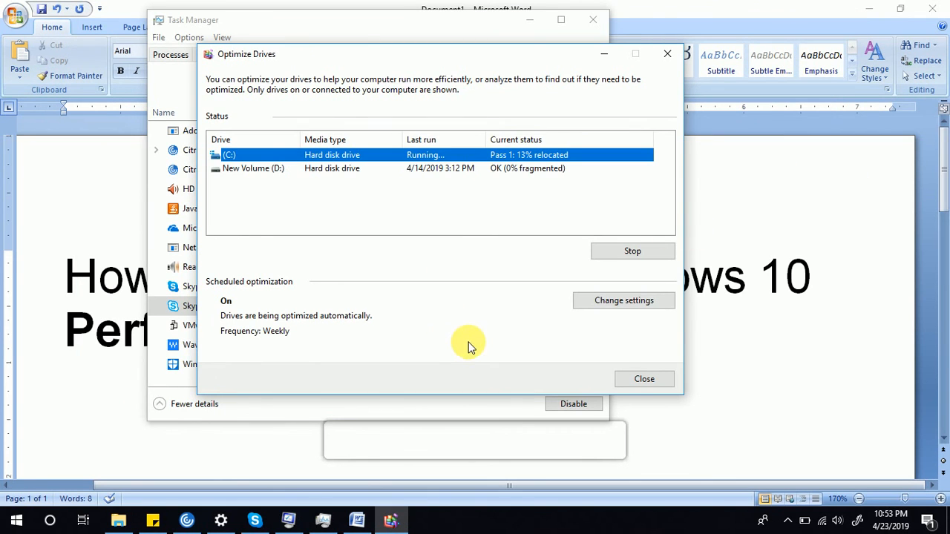
{"action": "left_click", "coordinate": [727, 328]}
{"action": "scroll", "coordinate": [448, 360], "scroll_direction": "down", "scroll_amount": 1}
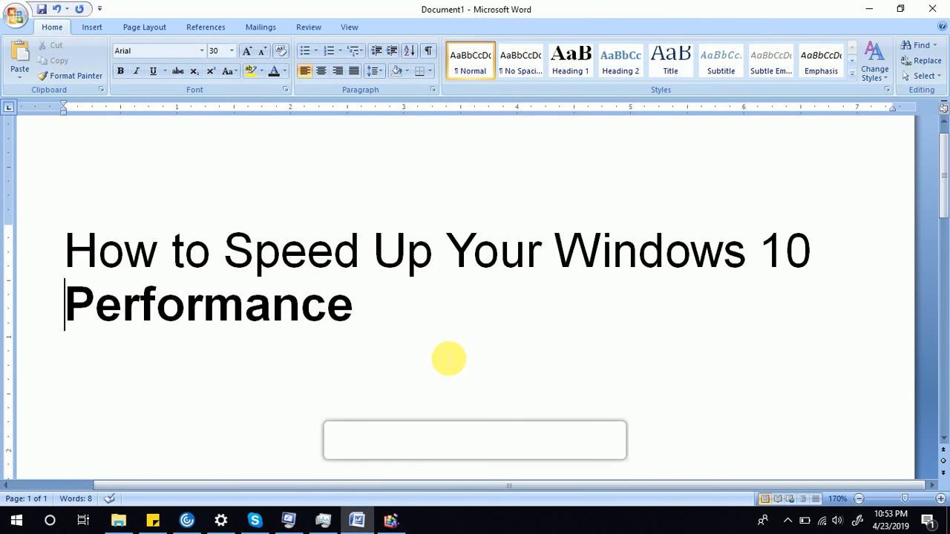
- Open the Windows Prefetch folder by running prefetch and grant permanent access to it
{"action": "key", "text": "super+r"}
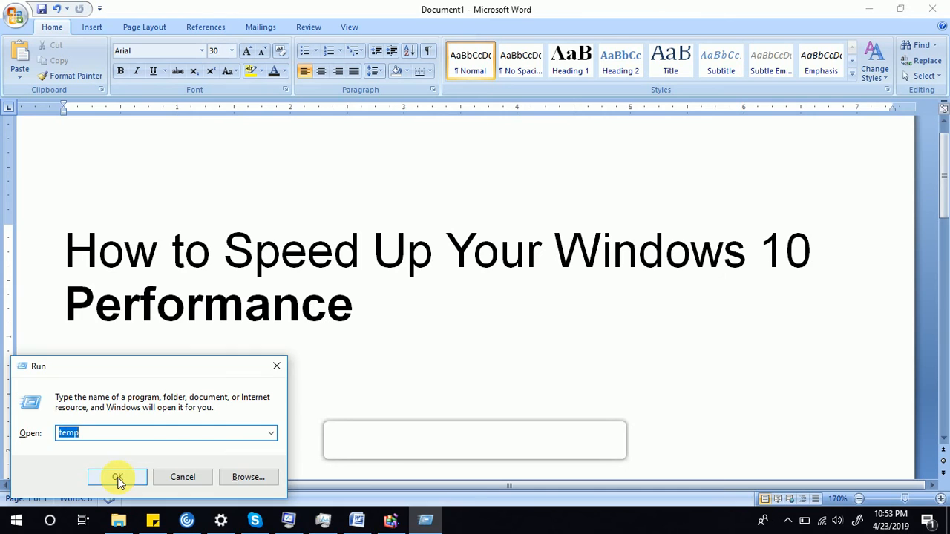
{"action": "type", "text": "prefetch"}
{"action": "left_click", "coordinate": [118, 479]}
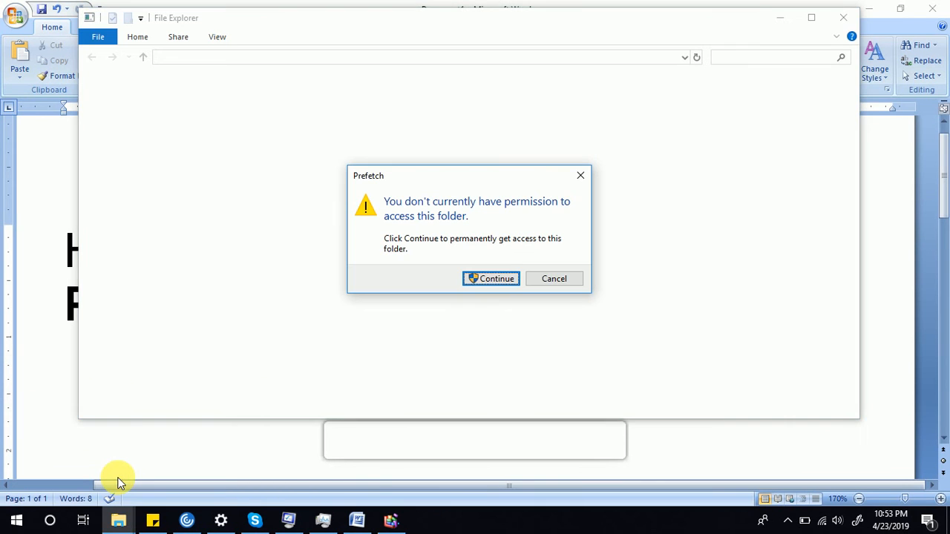
{"action": "left_click", "coordinate": [510, 280]}
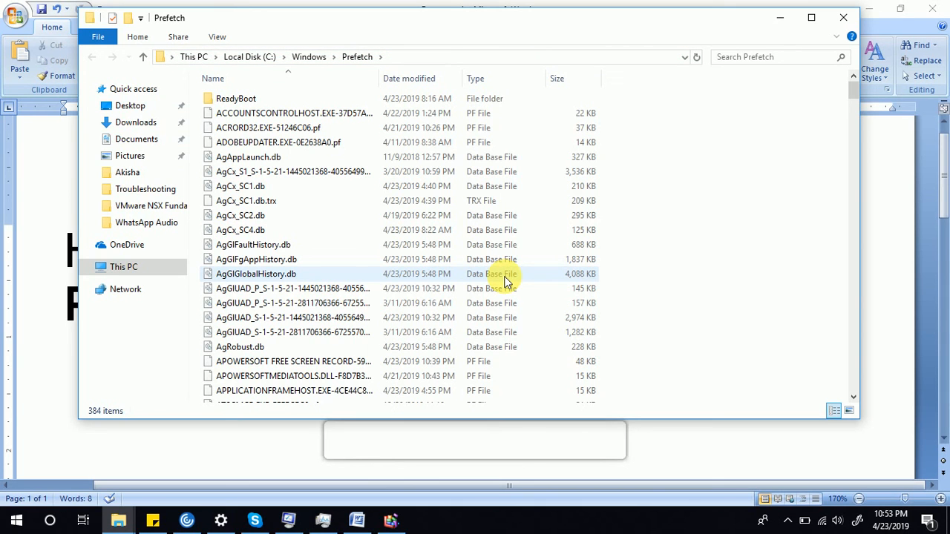
- Permanently delete all items in the Prefetch folder, skipping all files in use, and close the folder
{"action": "key", "text": "ctrl+a"}
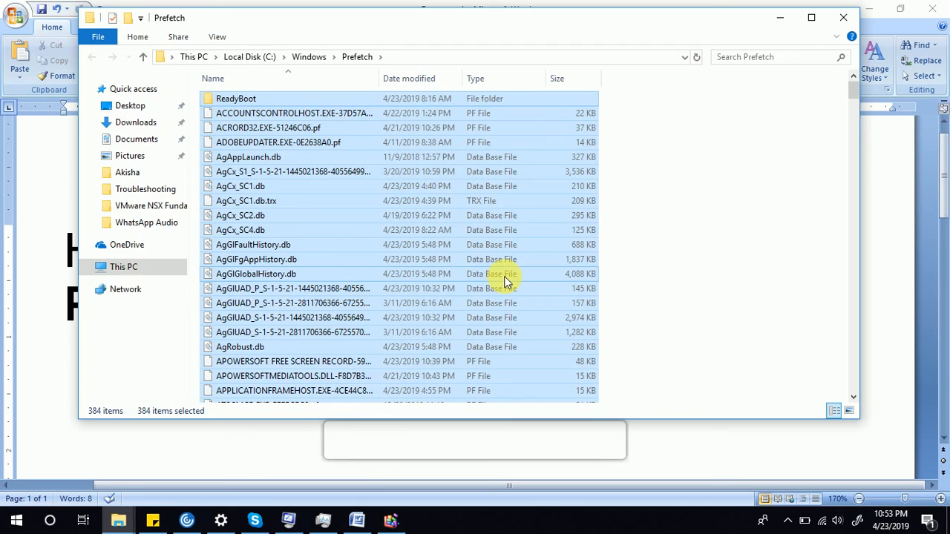
{"action": "key", "text": "shift+Delete"}
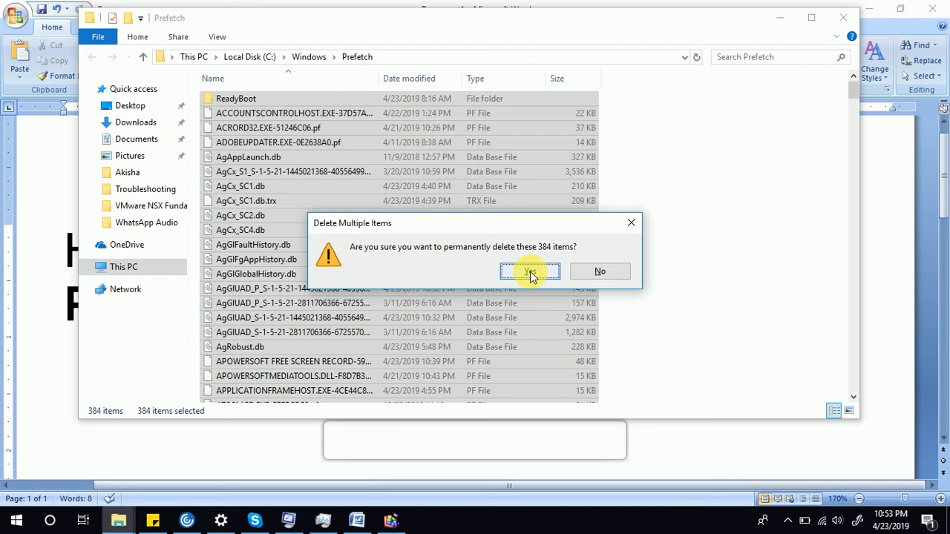
{"action": "left_click", "coordinate": [530, 272]}
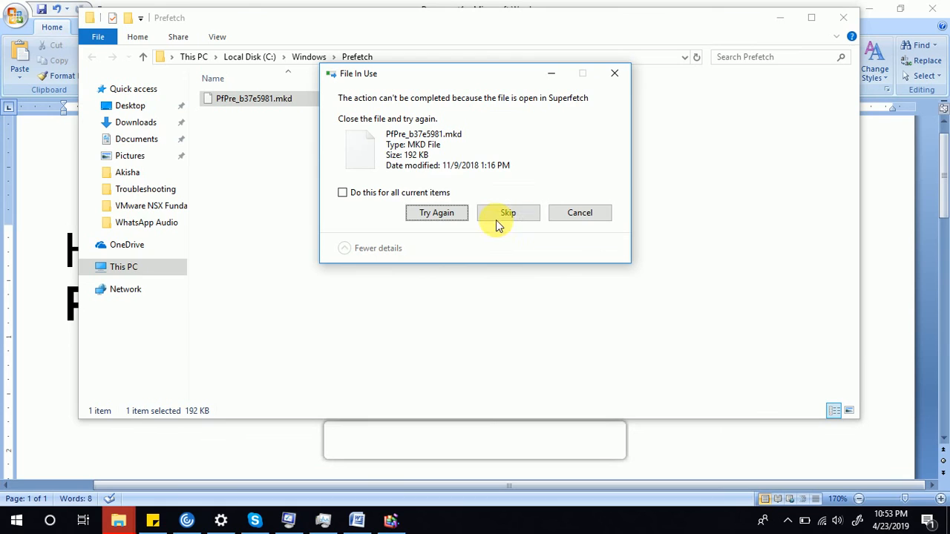
{"action": "left_click", "coordinate": [422, 195]}
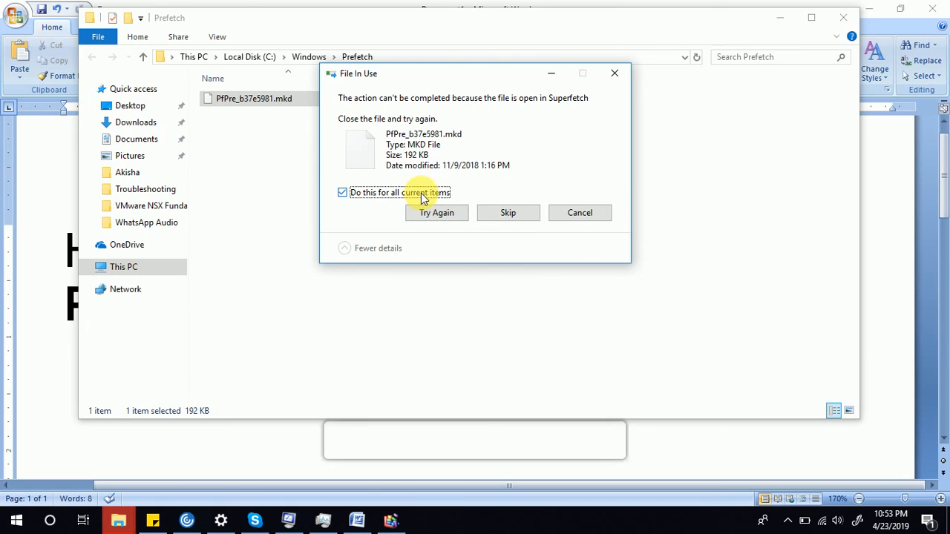
{"action": "left_click", "coordinate": [512, 214]}
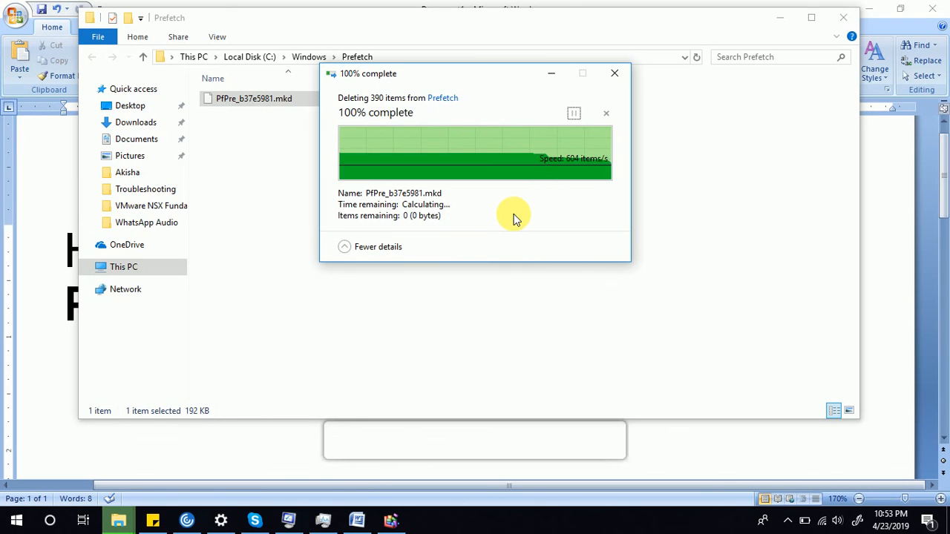
{"action": "left_click", "coordinate": [843, 17]}
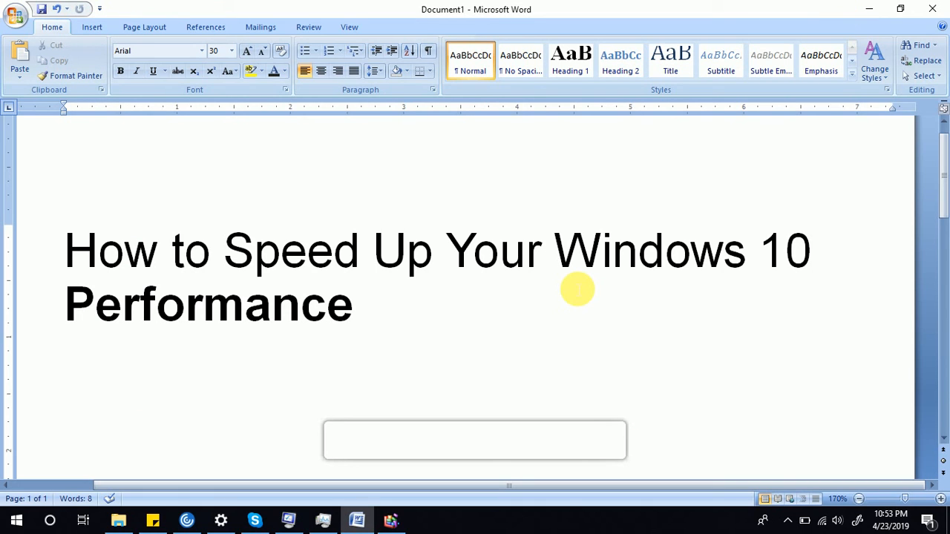